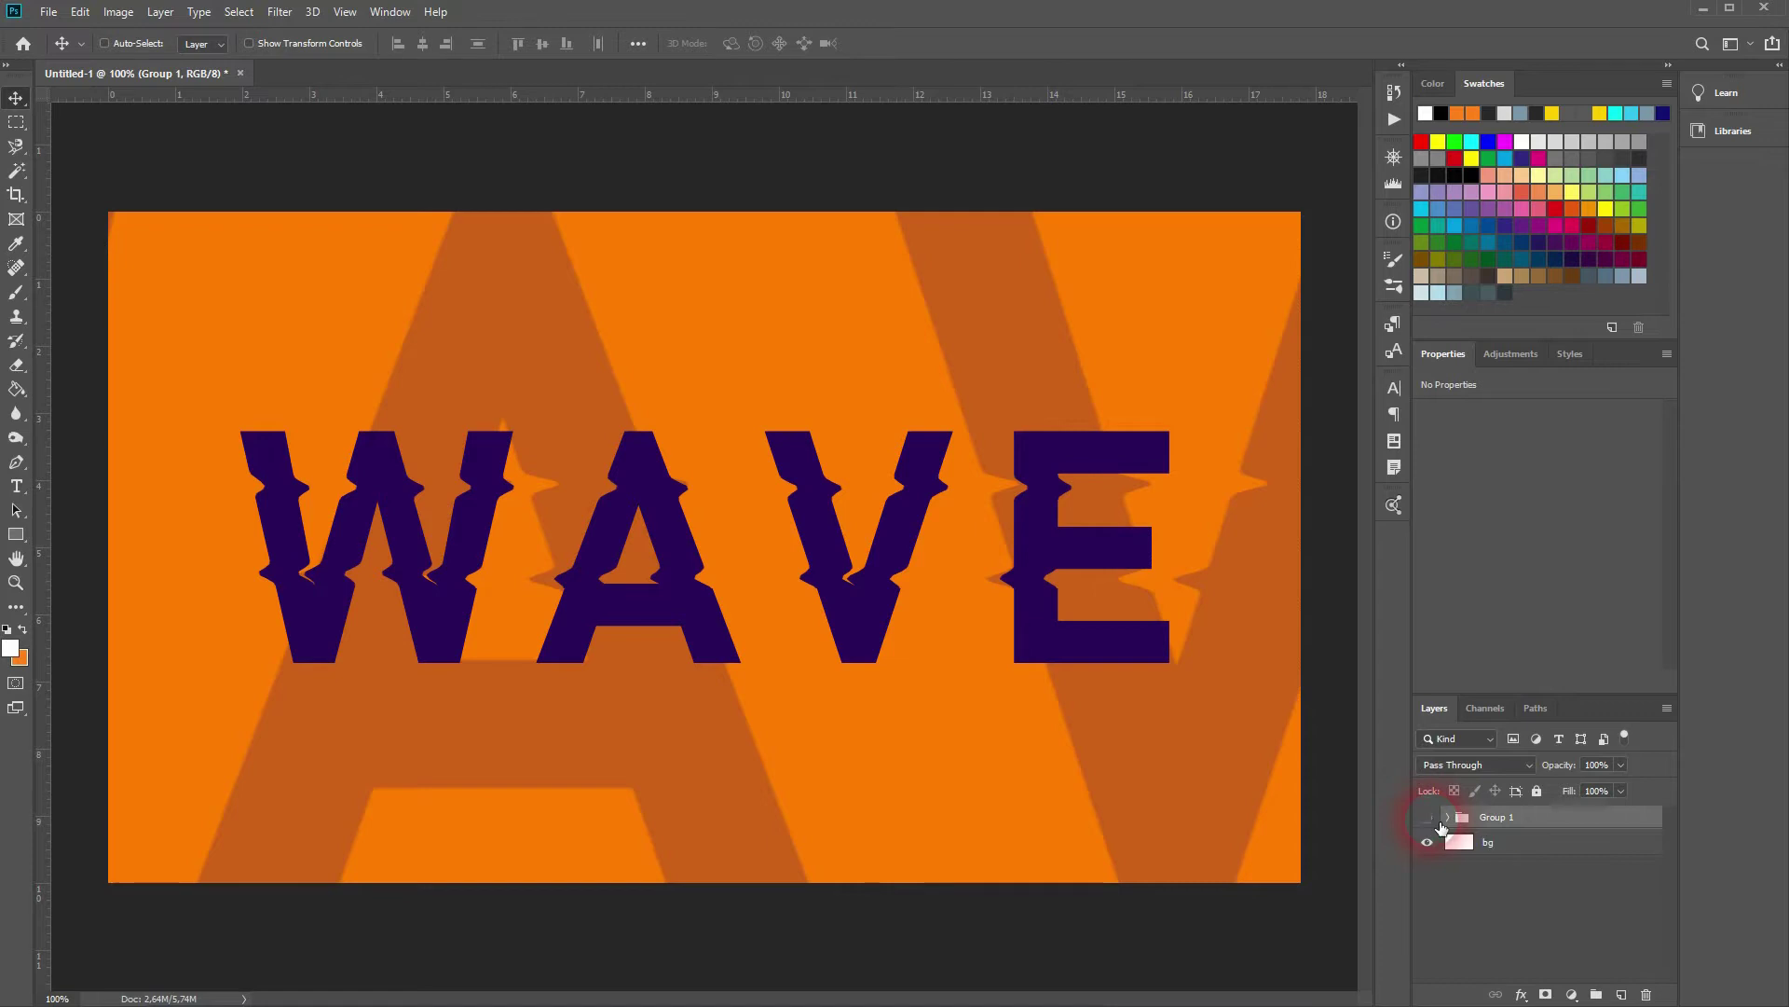
# - Add a new text layer above the bg layer reading "WAVE"
pyautogui.click(1526, 849)
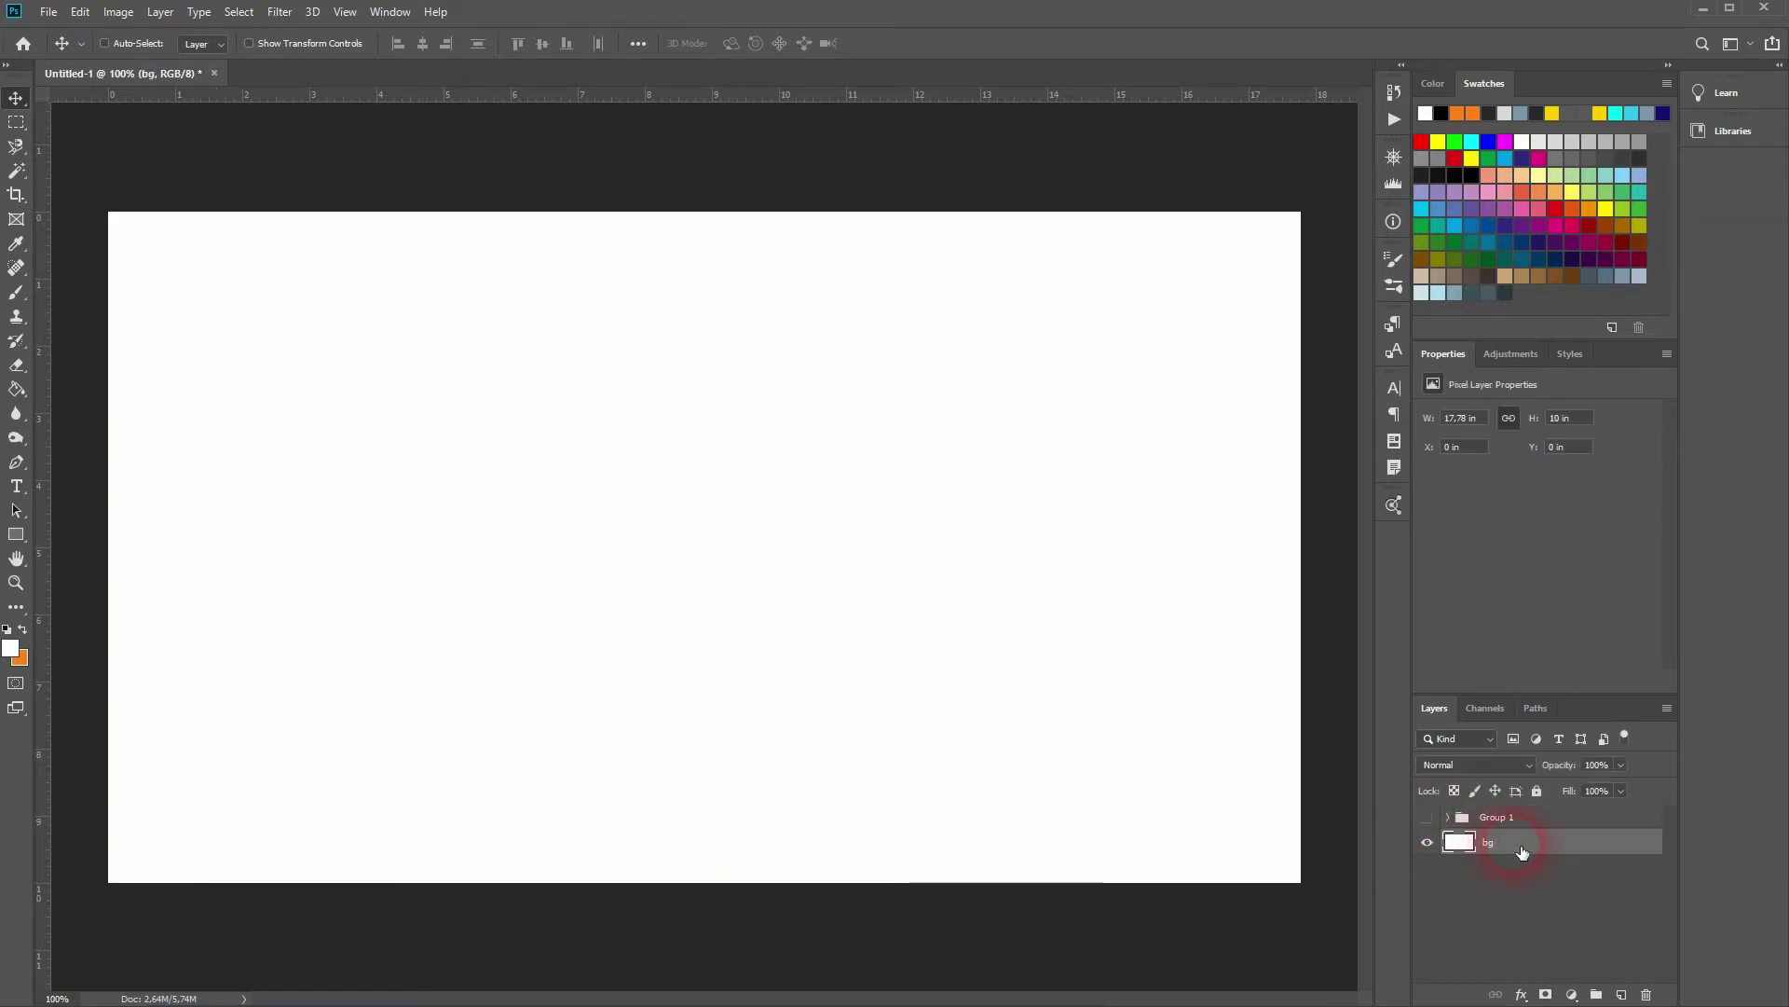
pyautogui.click(1623, 995)
pyautogui.click(16, 485)
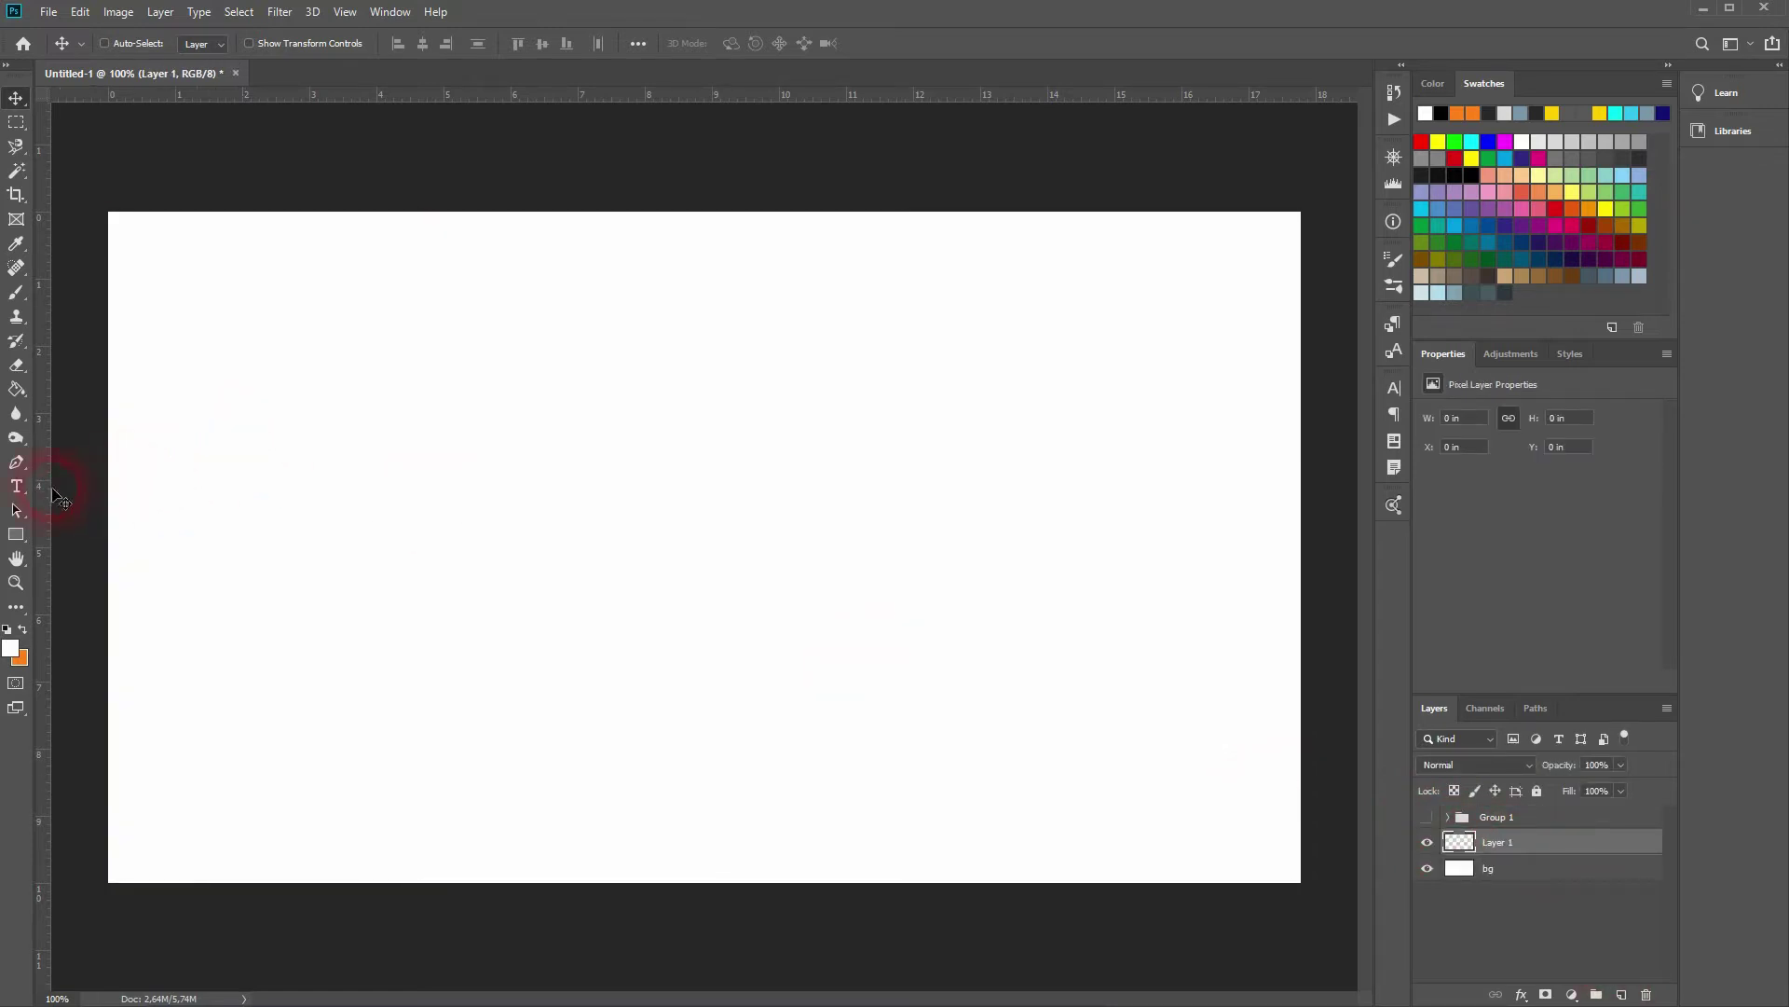
pyautogui.click(539, 592)
pyautogui.write('WAVE')
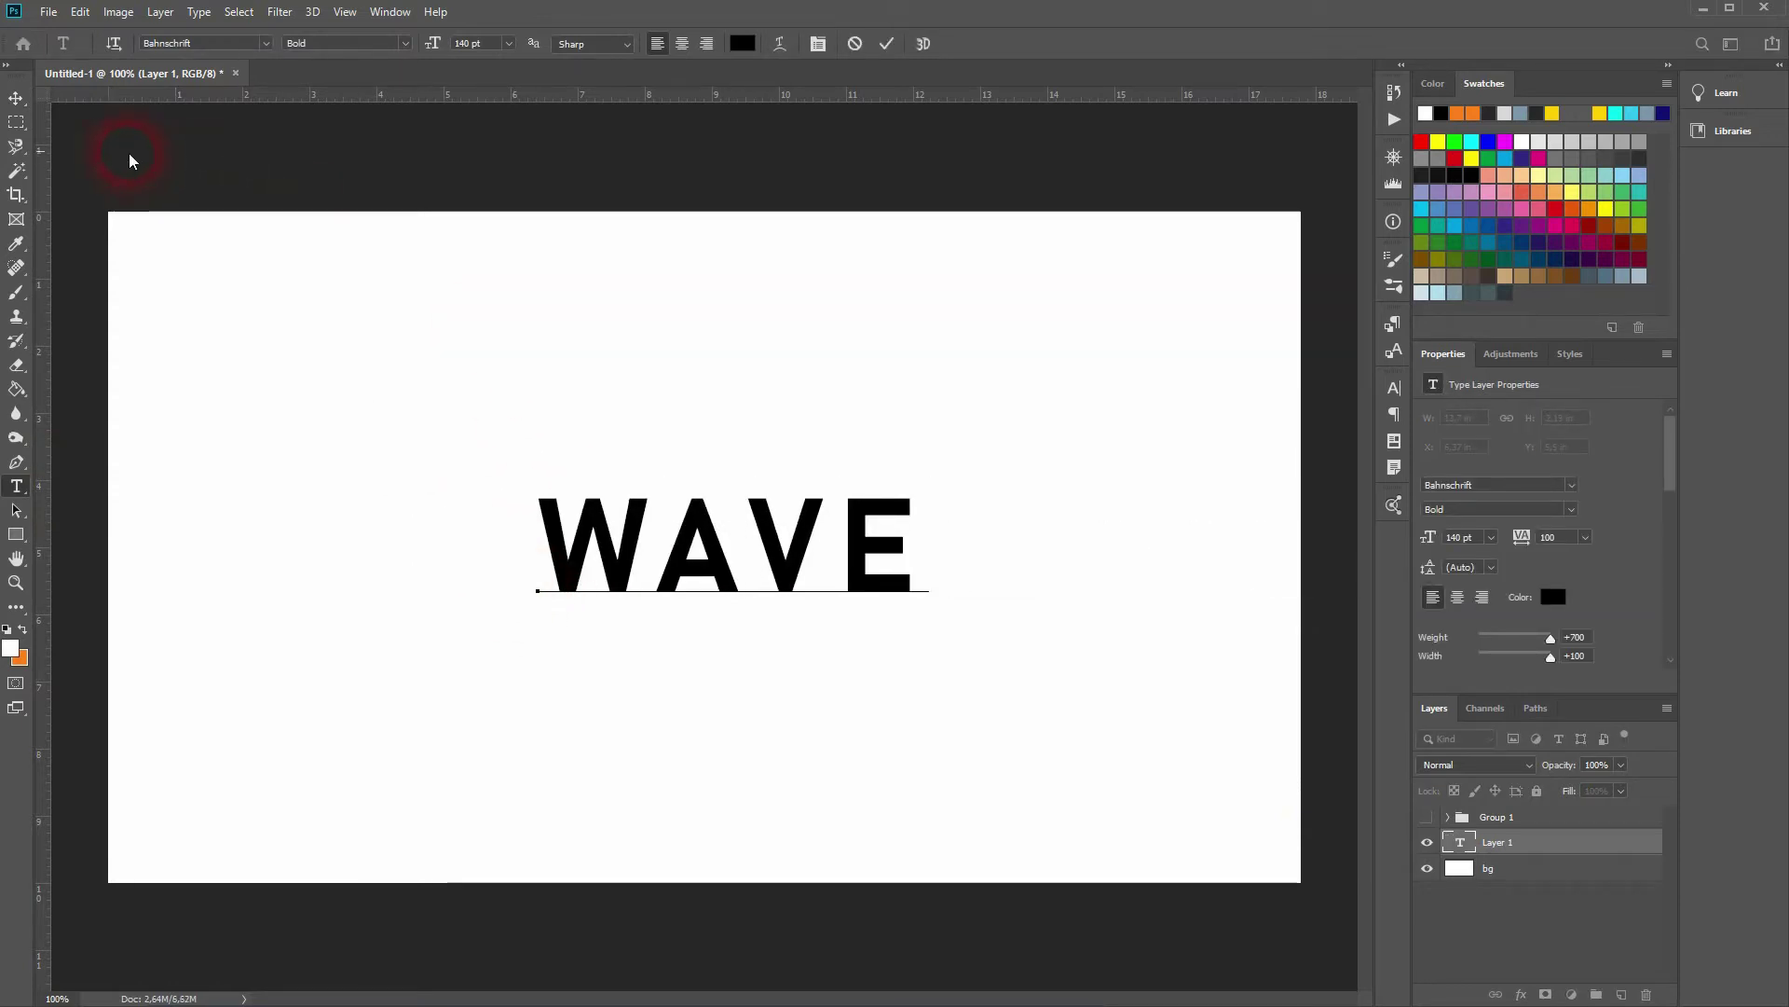
pyautogui.click(16, 98)
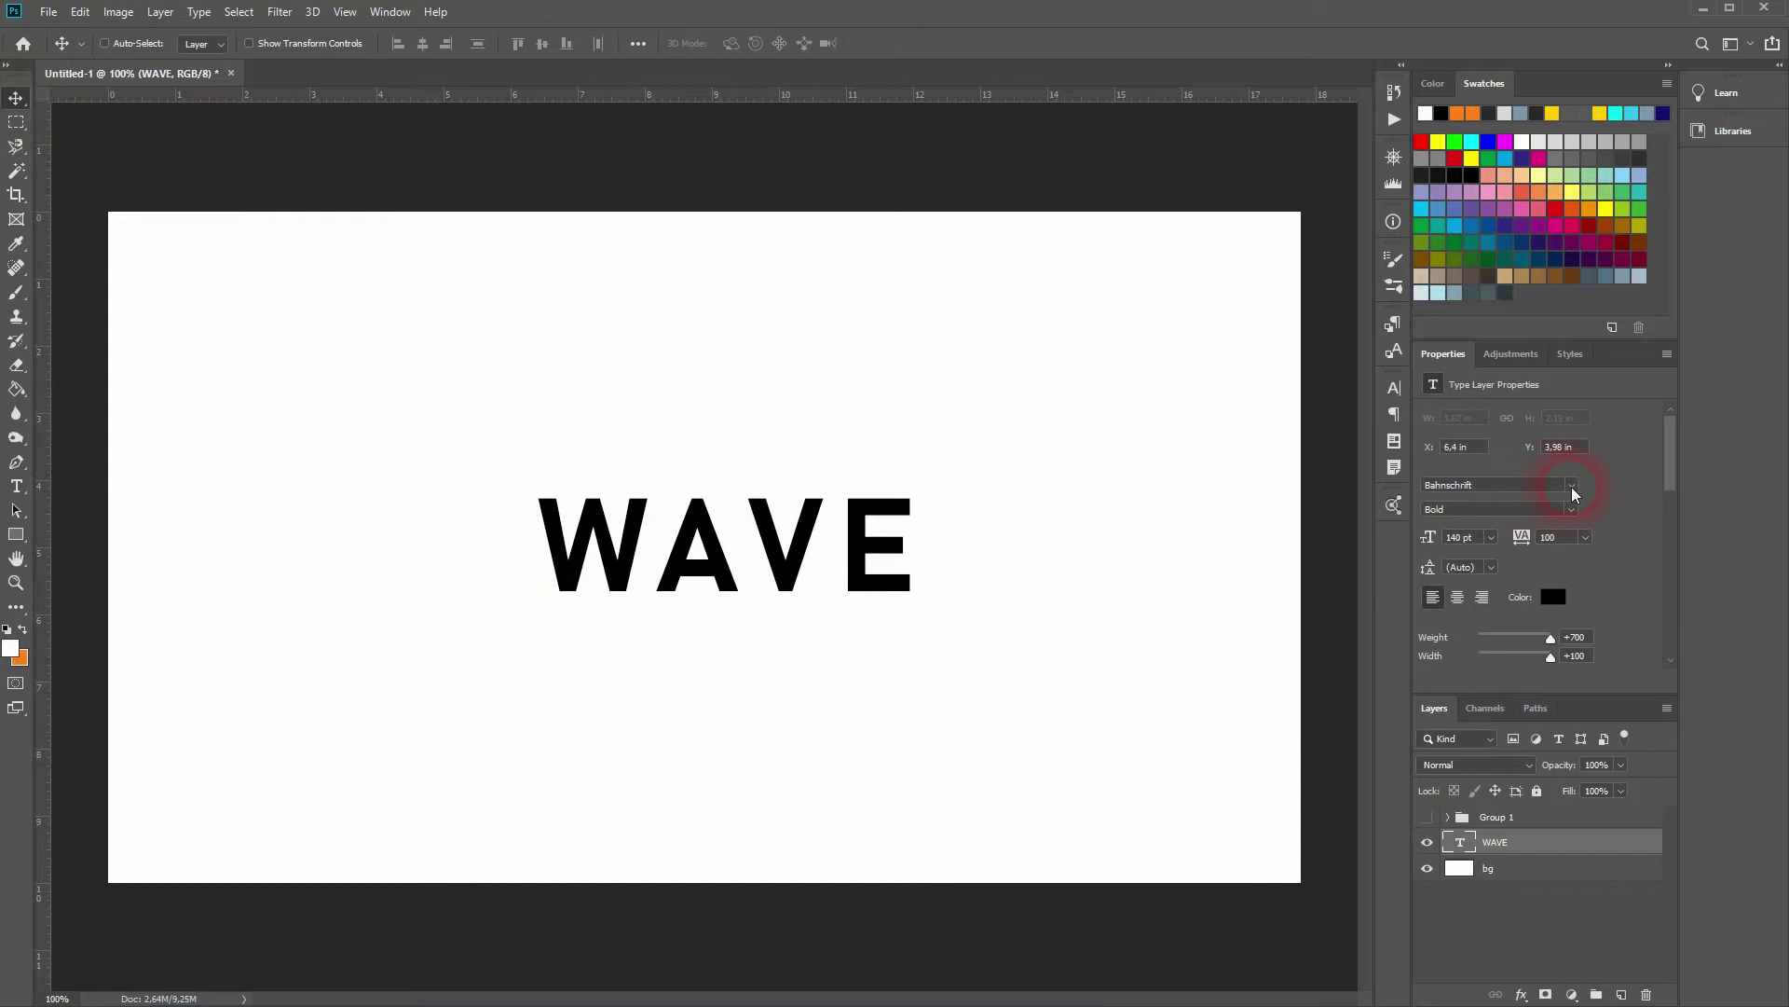
# - Use the Bahnschrift font in the Bold style for the WAVE text
pyautogui.click(1570, 486)
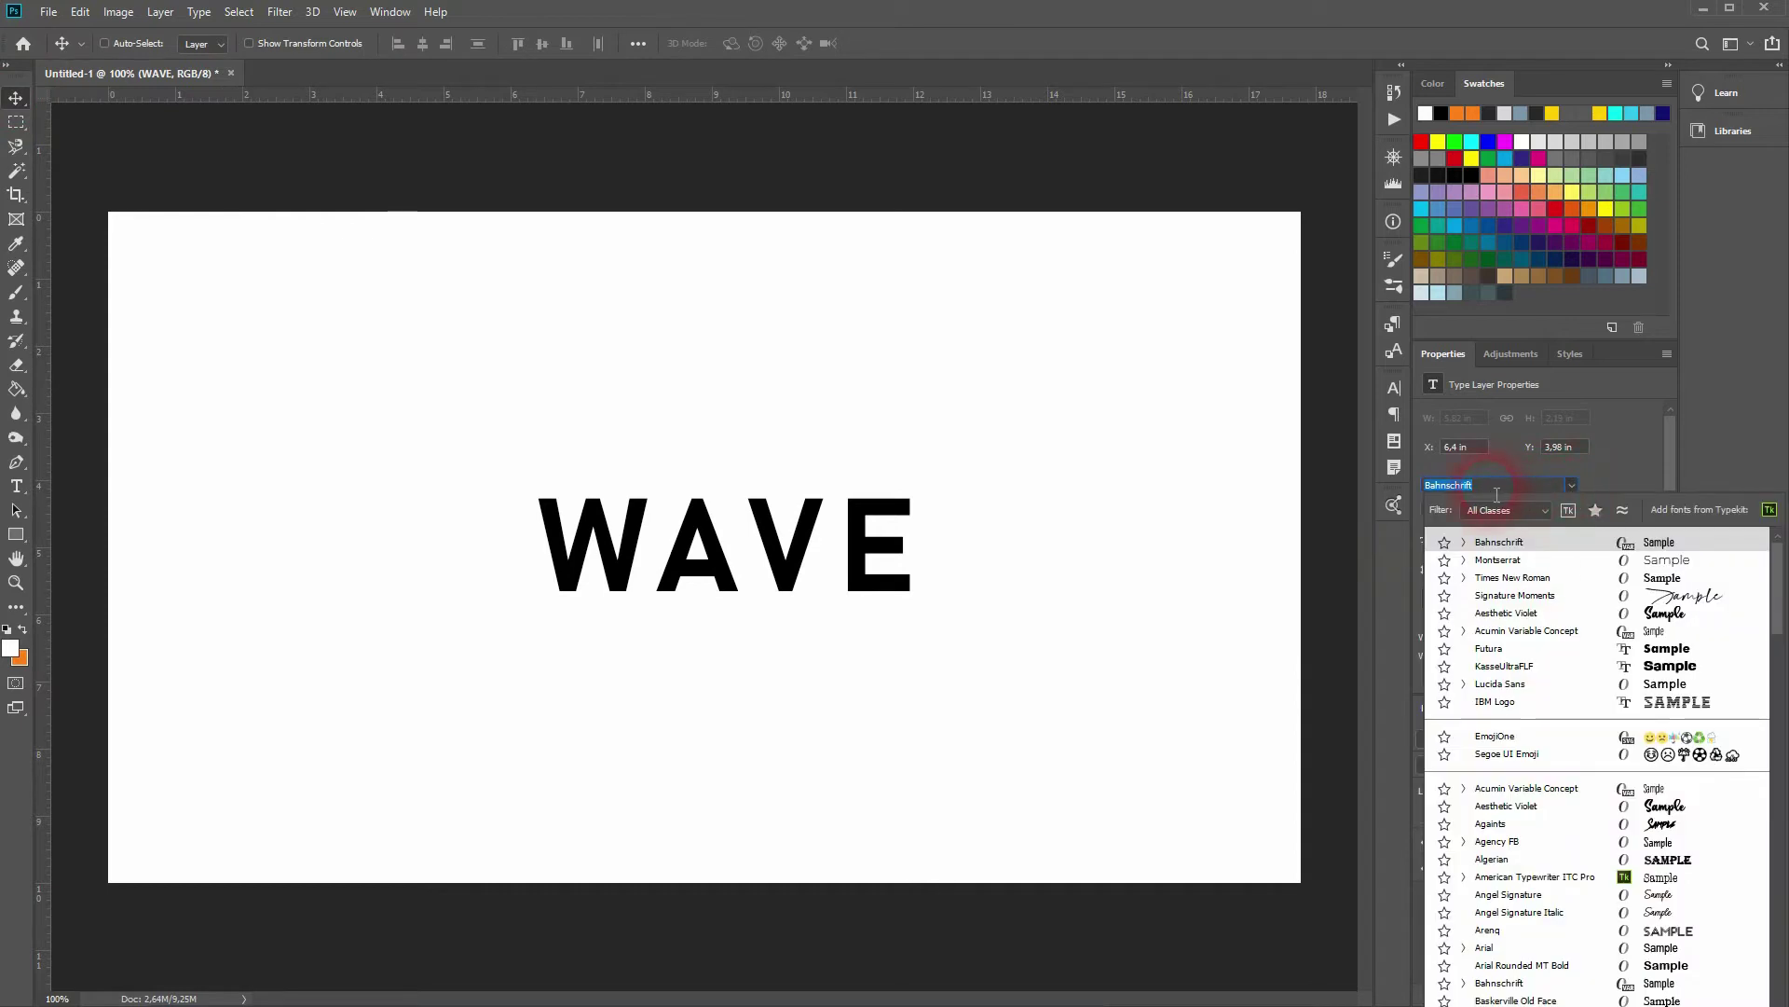
pyautogui.click(1617, 468)
pyautogui.click(1589, 509)
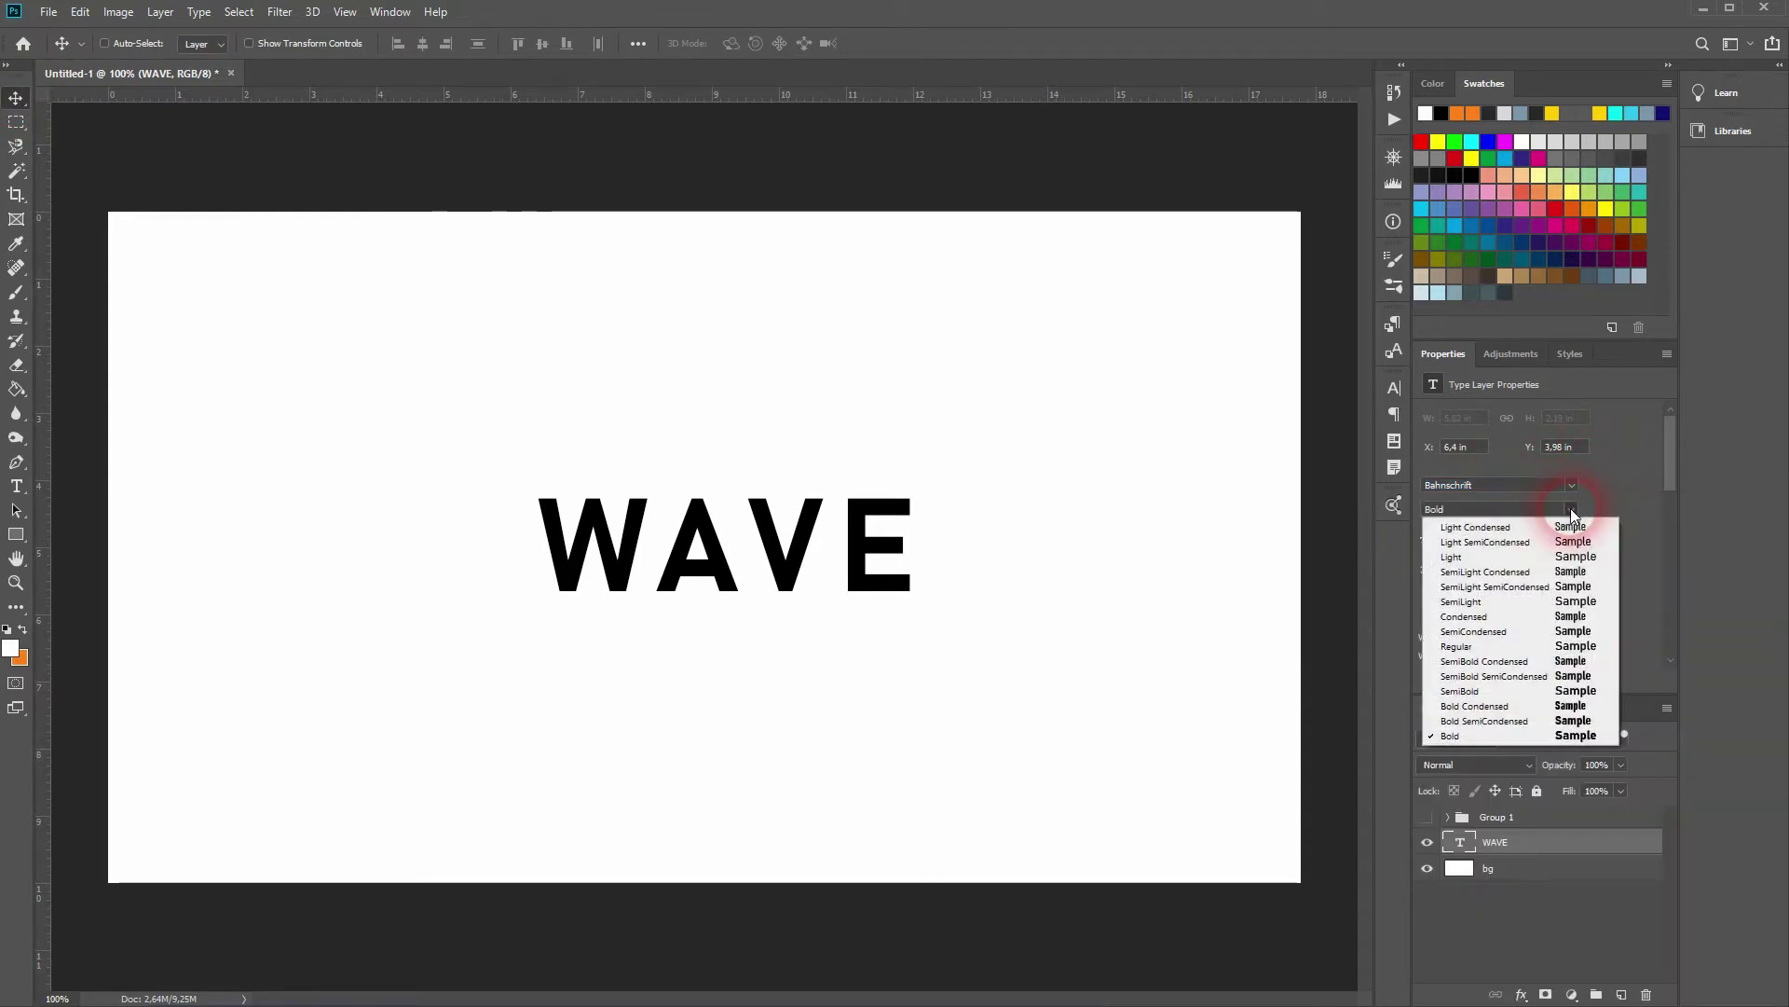
pyautogui.click(1465, 735)
# - Enlarge the WAVE text to about 416 pt so it nearly spans the canvas, and center it on the canvas
pyautogui.hotkey('ctrl', 't')
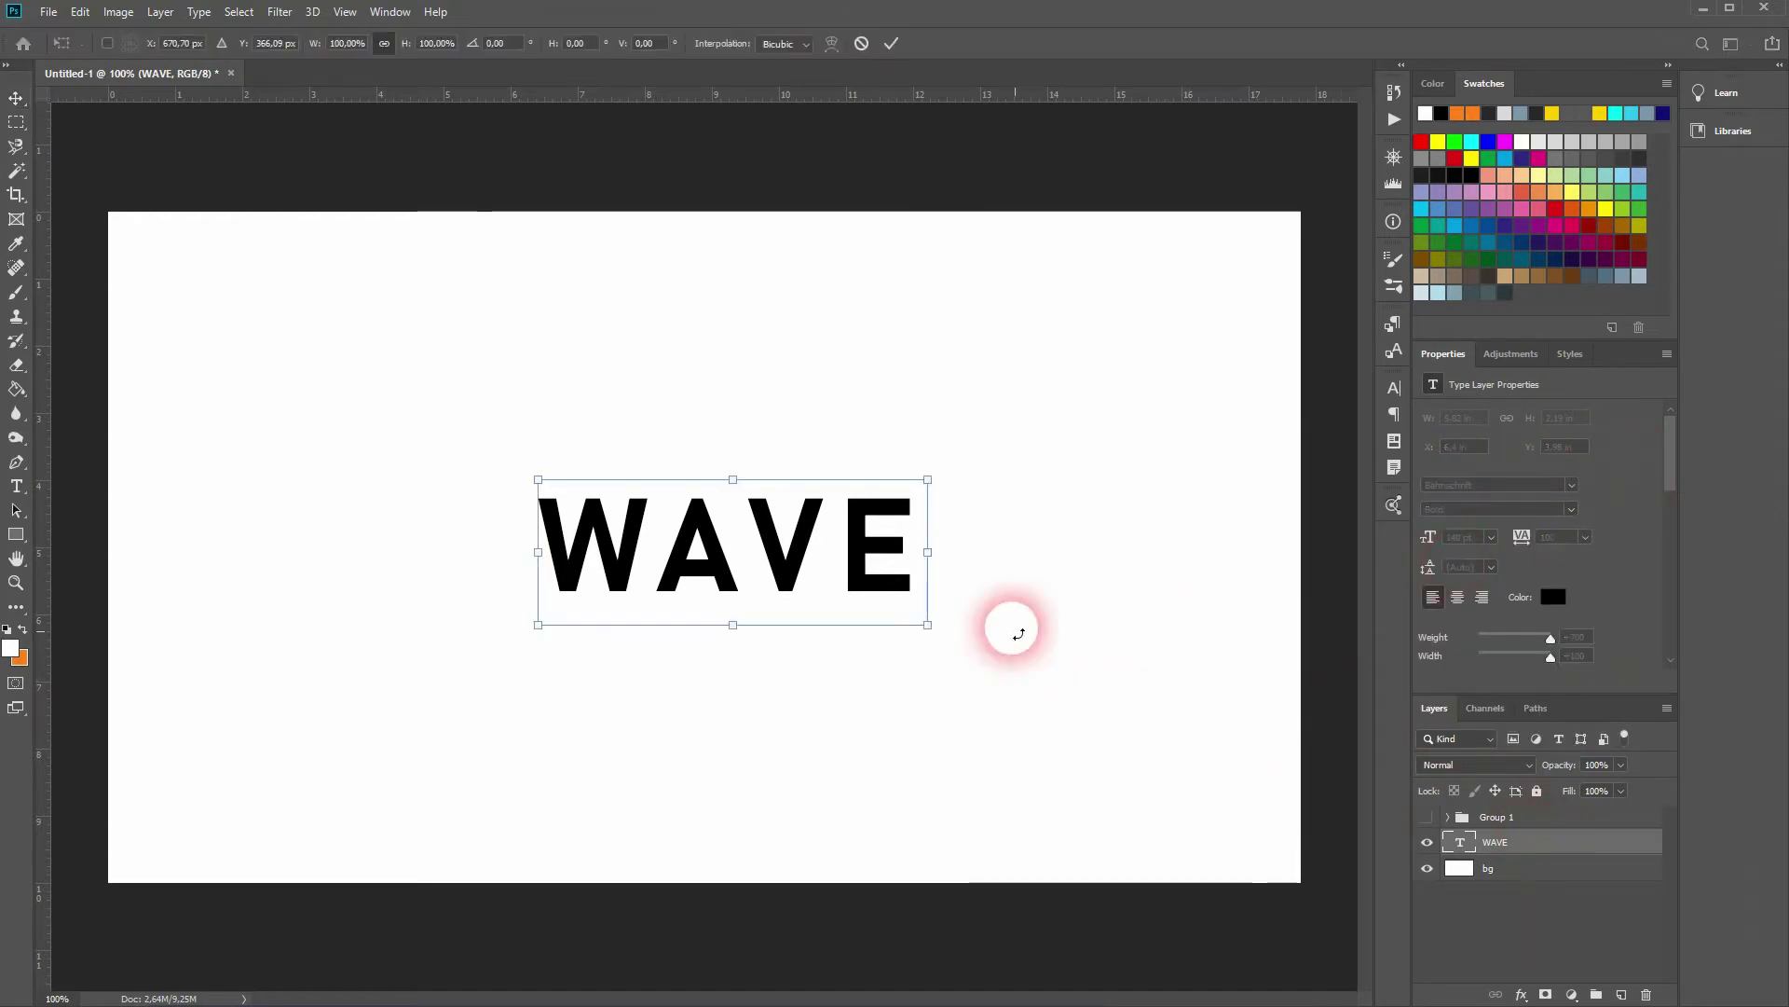
pyautogui.moveTo(935, 552); pyautogui.dragTo(1313, 549)
pyautogui.press('Return')
pyautogui.hotkey('ctrl', 'a')
pyautogui.click(431, 43)
pyautogui.click(489, 44)
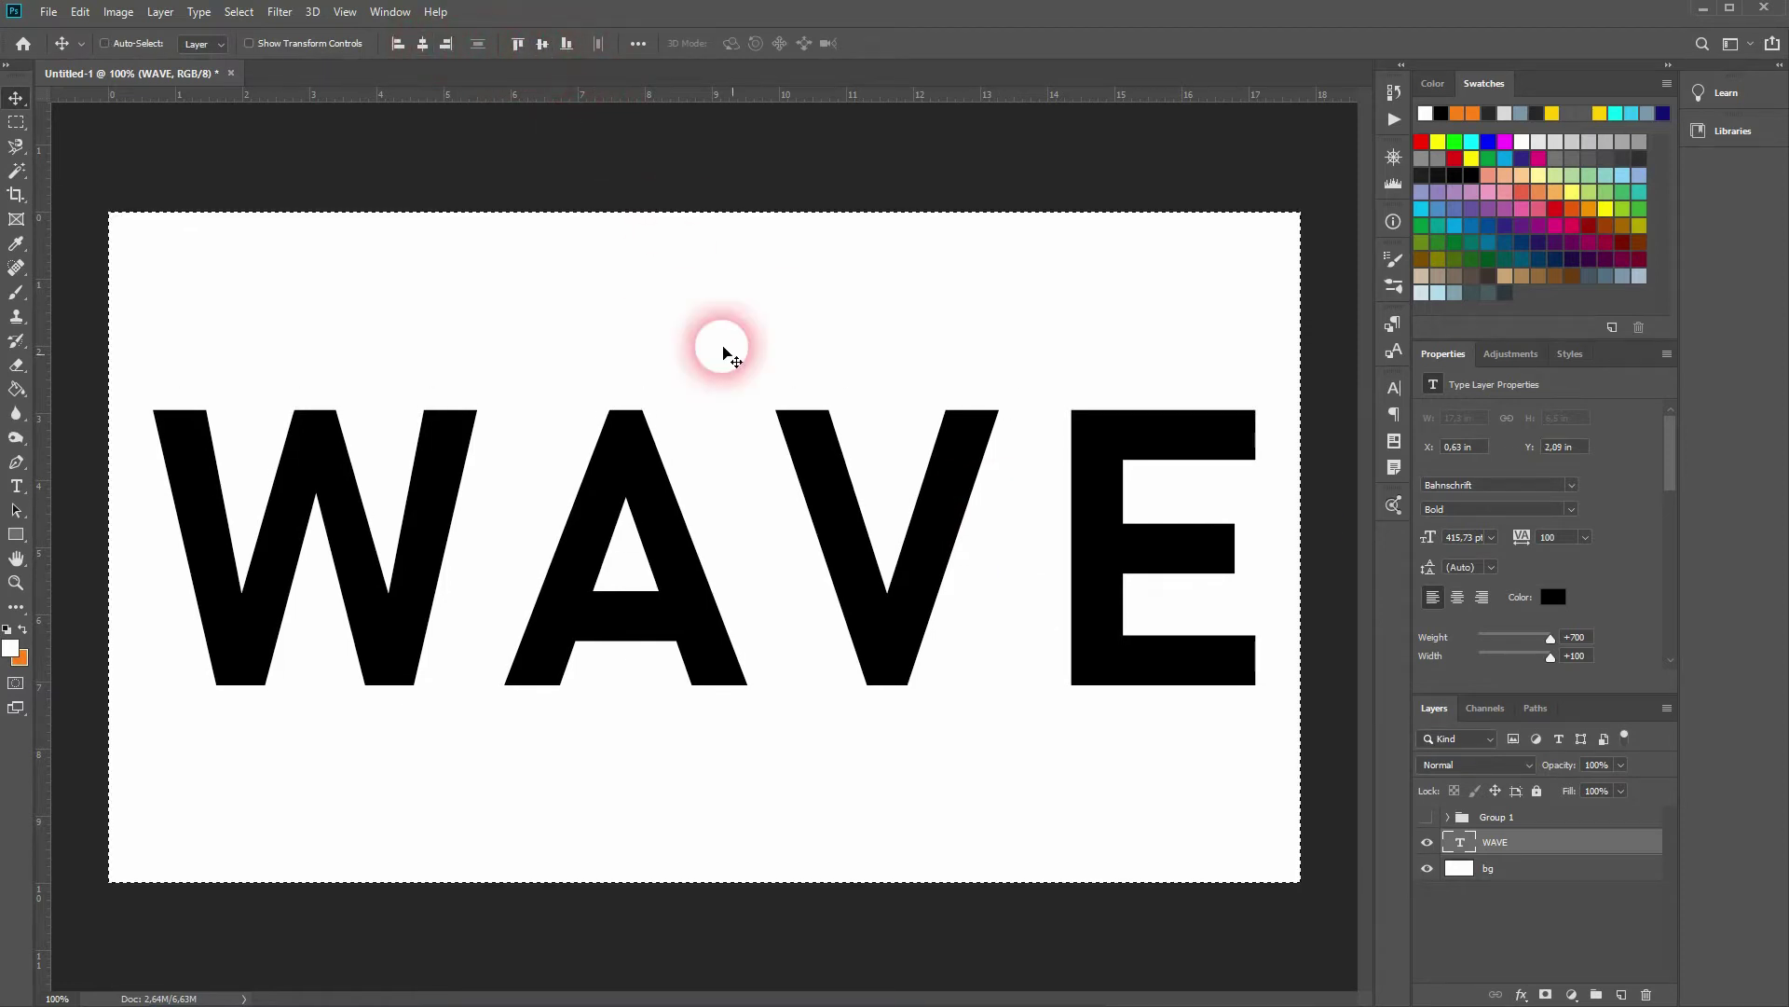
pyautogui.hotkey('ctrl', 'd')
# - Duplicate the WAVE text layer and place the copy directly beneath the original
pyautogui.click(1595, 850)
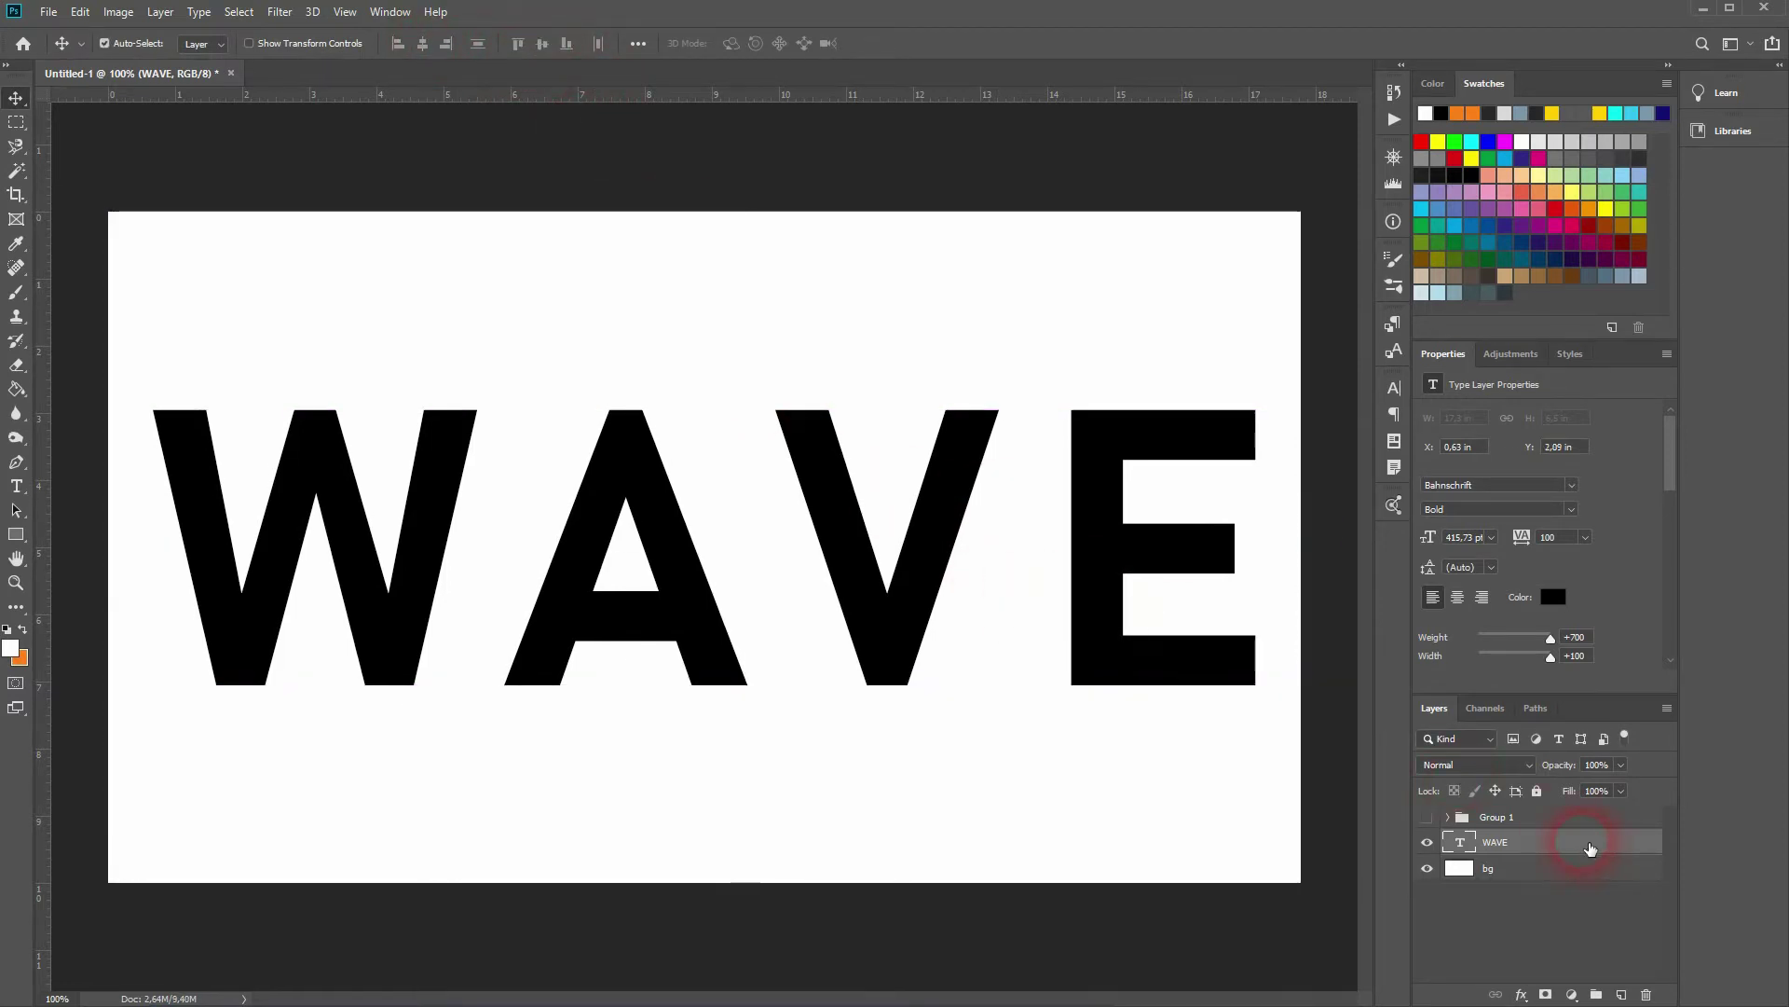
pyautogui.hotkey('ctrl', 'j')
pyautogui.moveTo(1569, 847); pyautogui.dragTo(1560, 883)
# - Scale the lower WAVE copy to about 261%, shifted slightly downward, and reduce its opacity to 53%
pyautogui.hotkey('ctrl', 't')
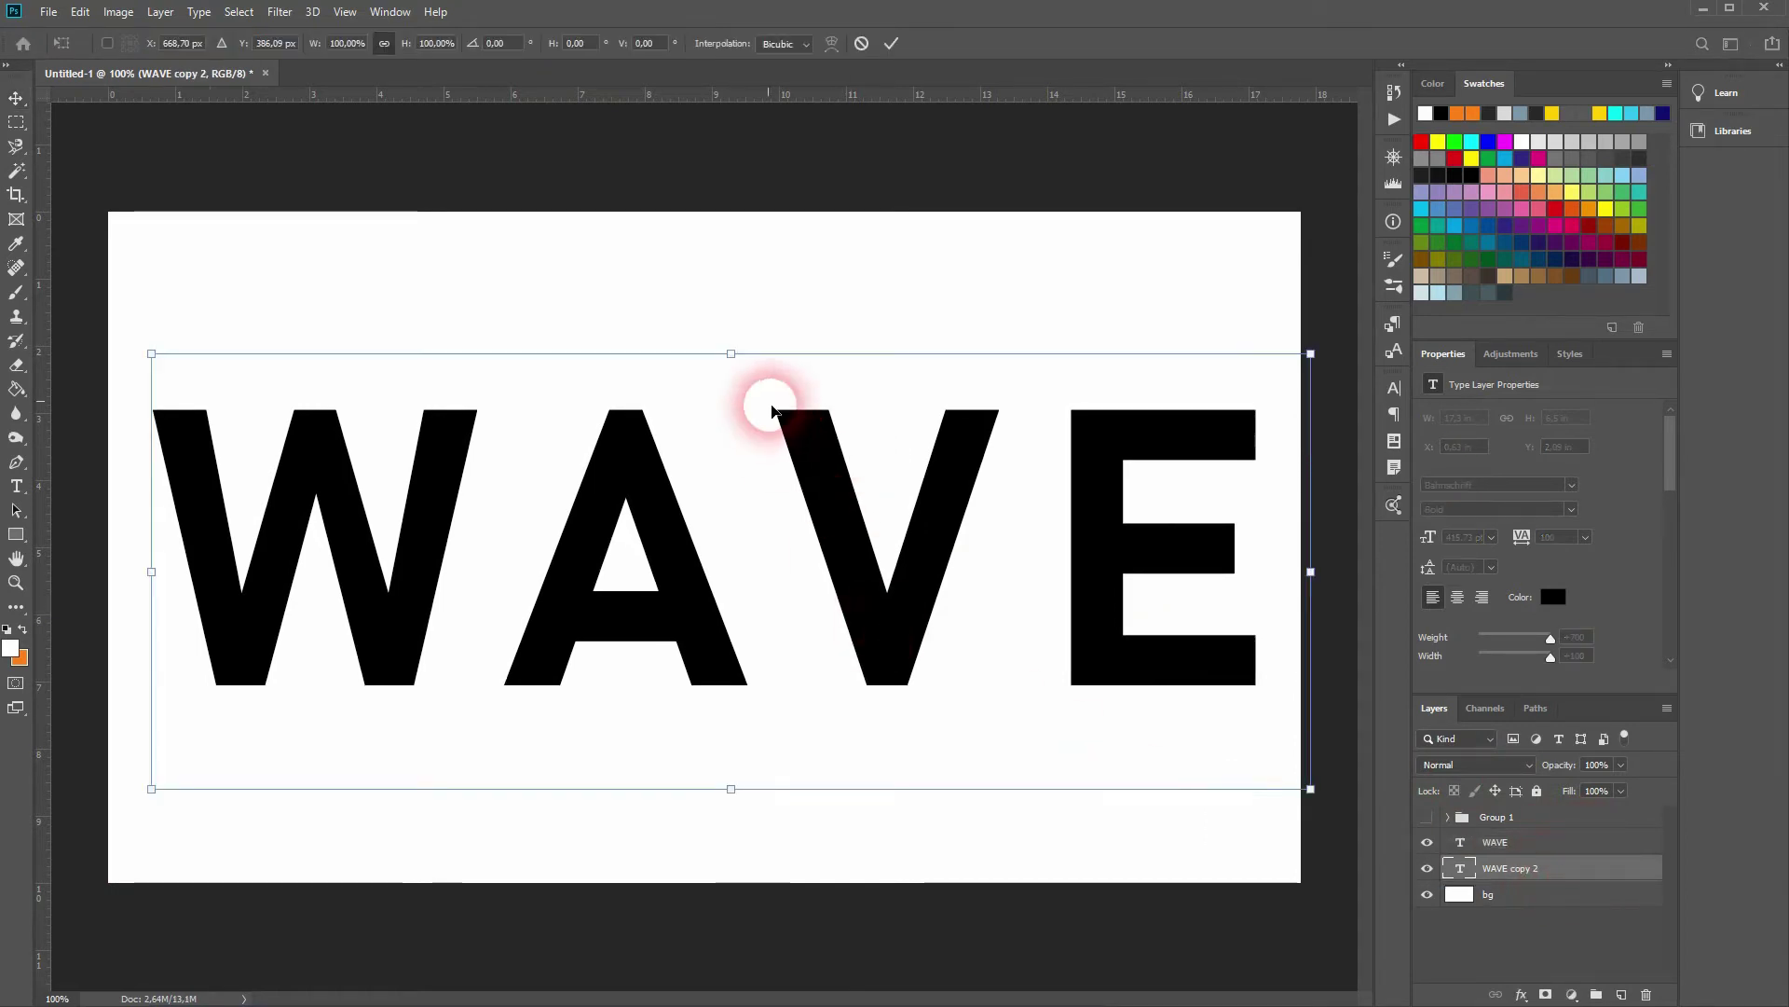
pyautogui.moveTo(731, 354); pyautogui.dragTo(732, 97)
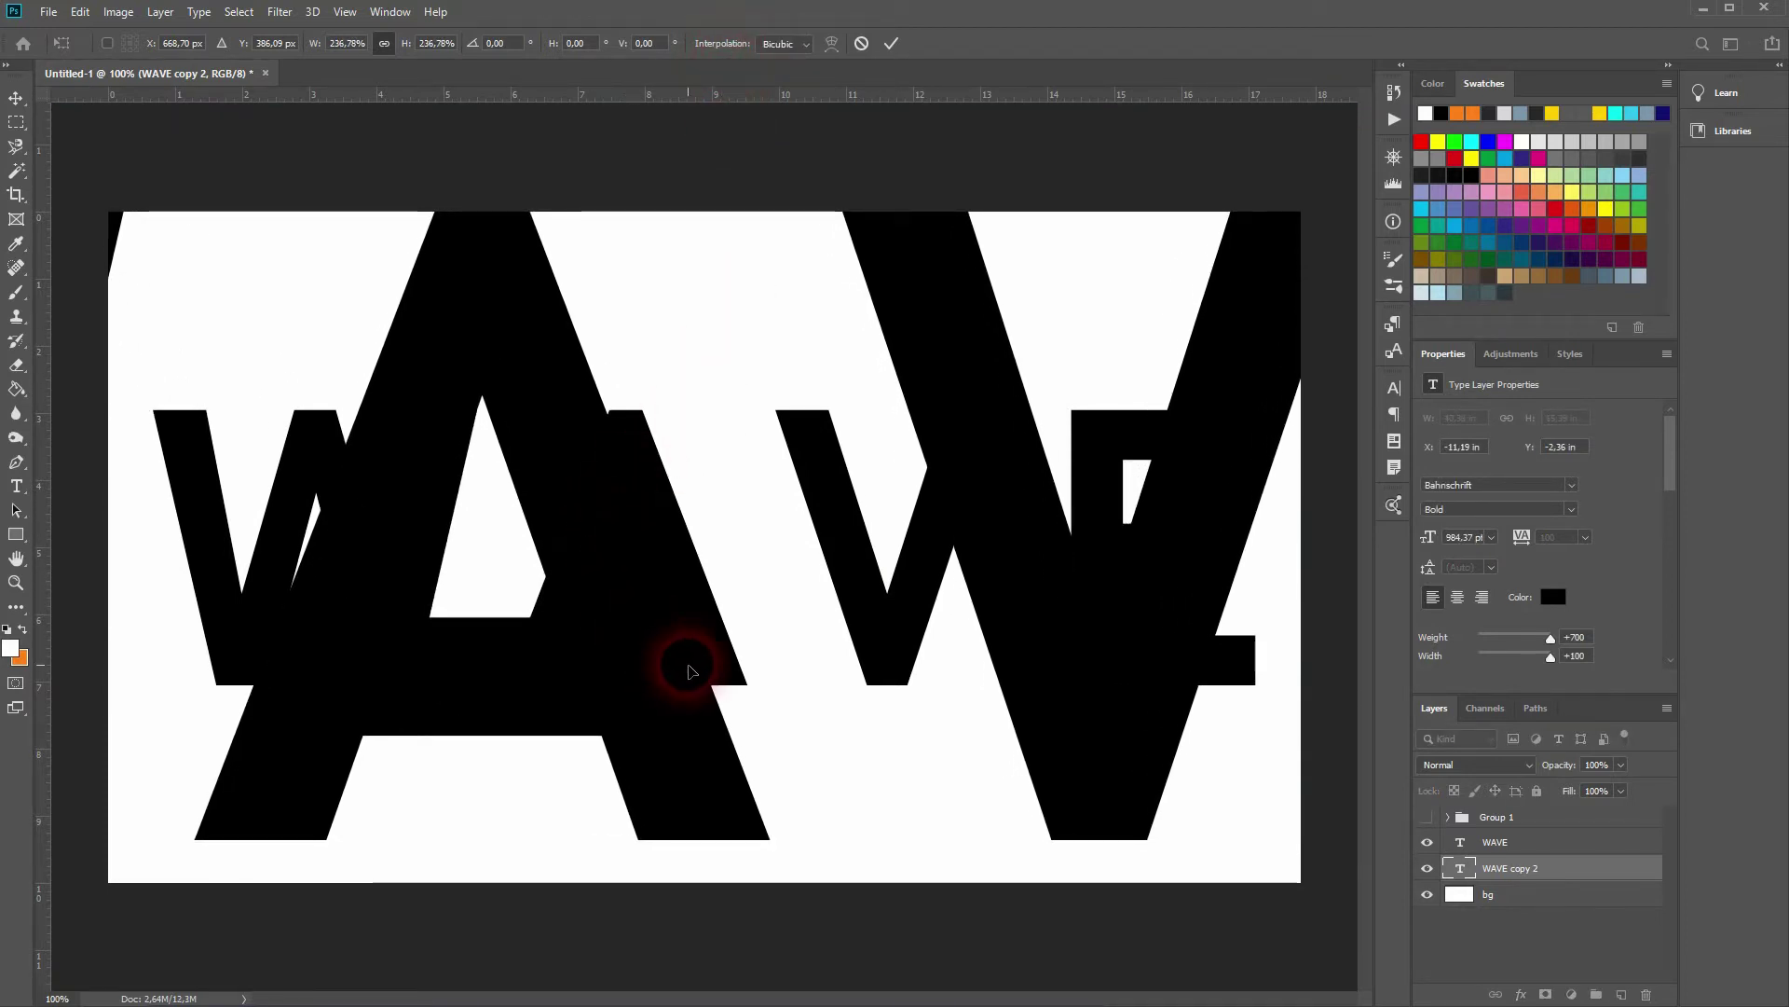
pyautogui.scroll(-4, 688, 671)
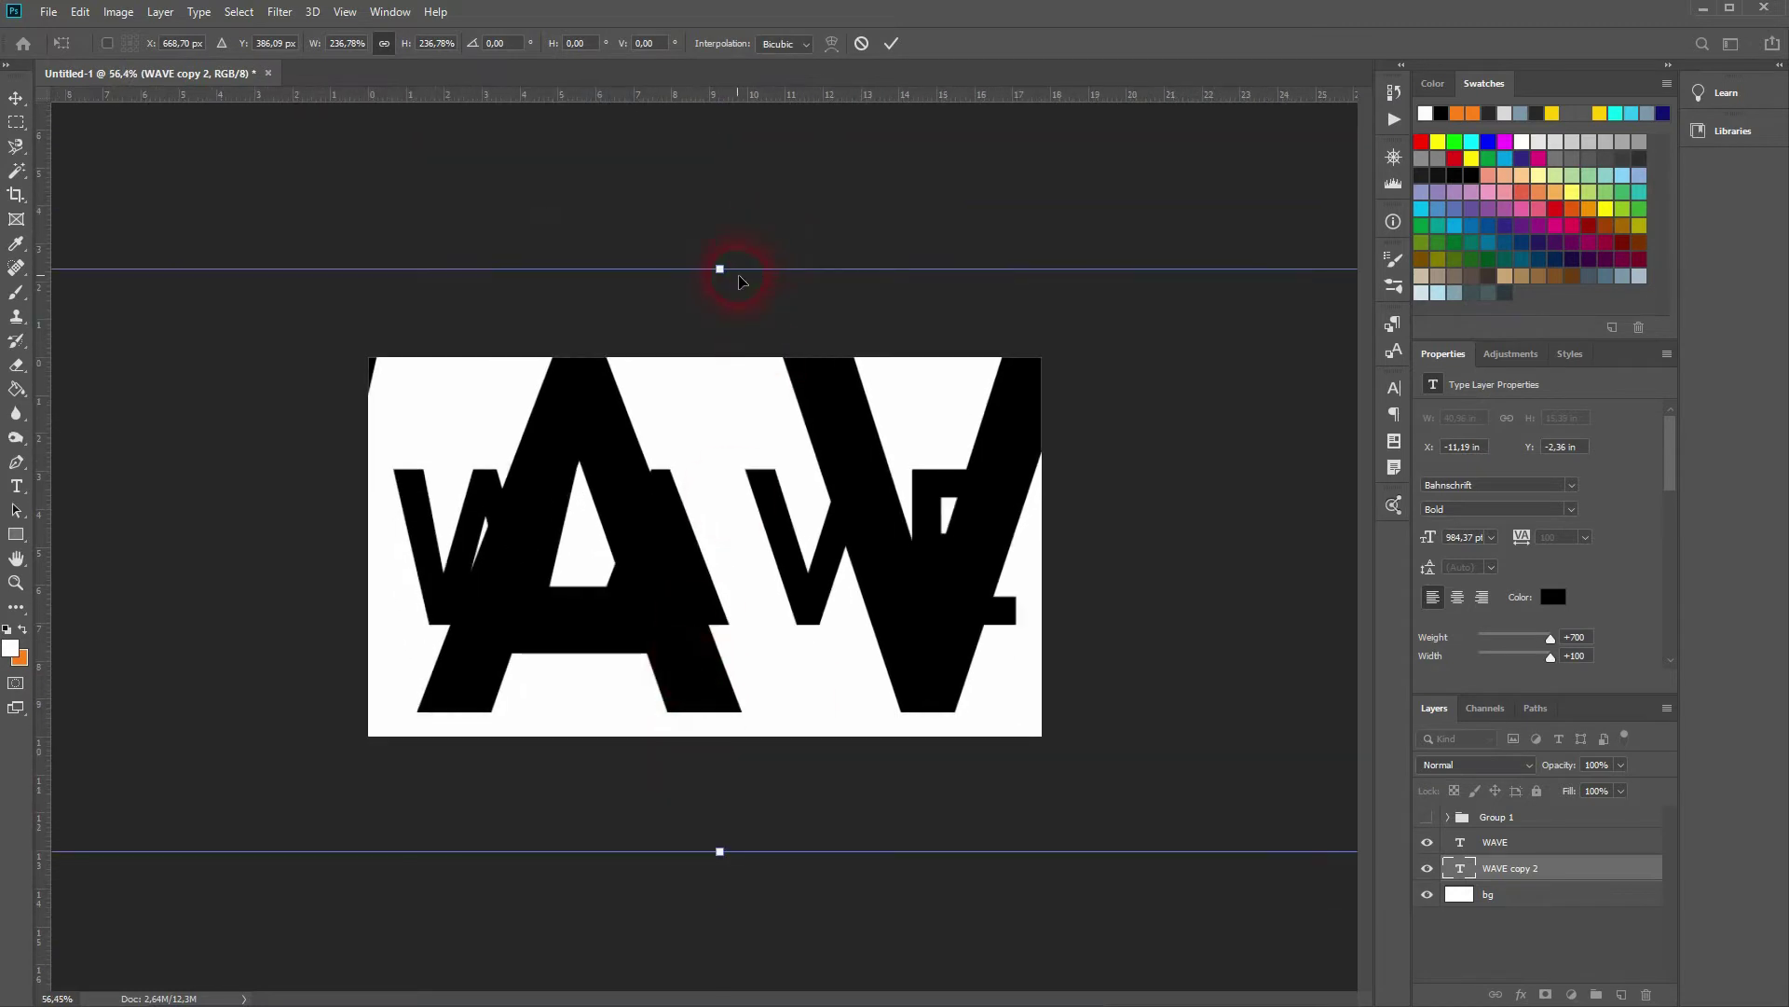
pyautogui.moveTo(732, 277); pyautogui.dragTo(718, 240)
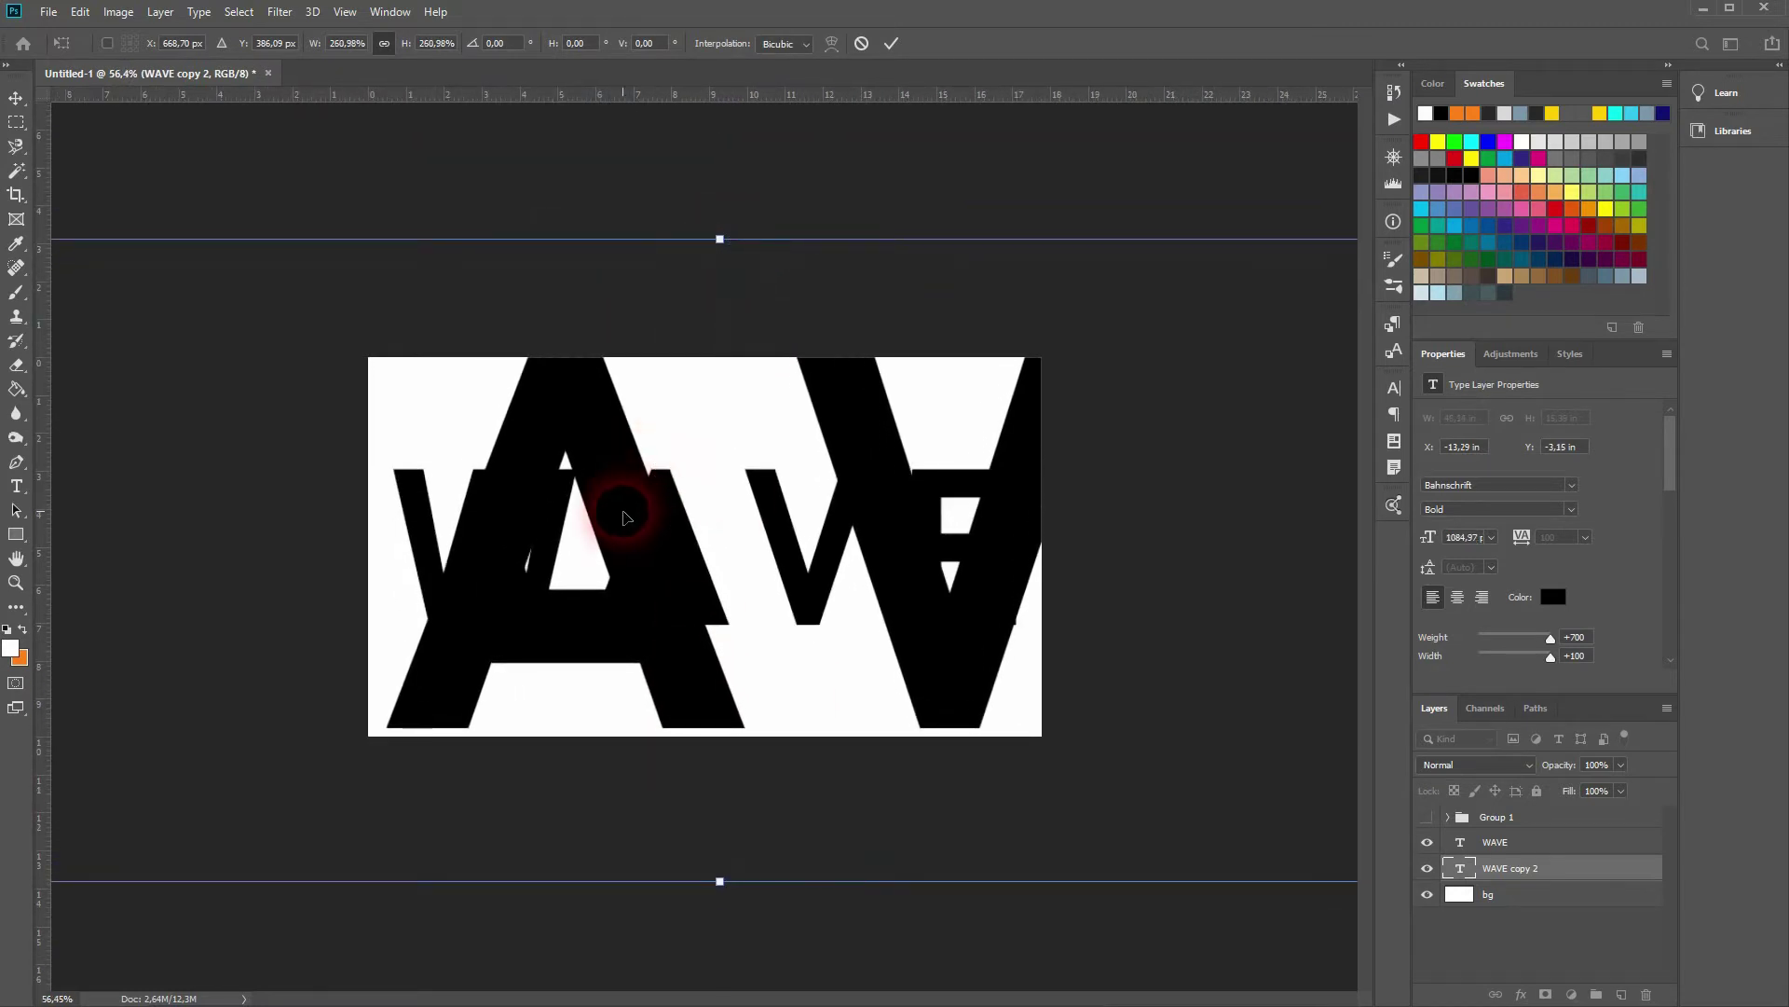
pyautogui.moveTo(619, 500); pyautogui.dragTo(625, 540)
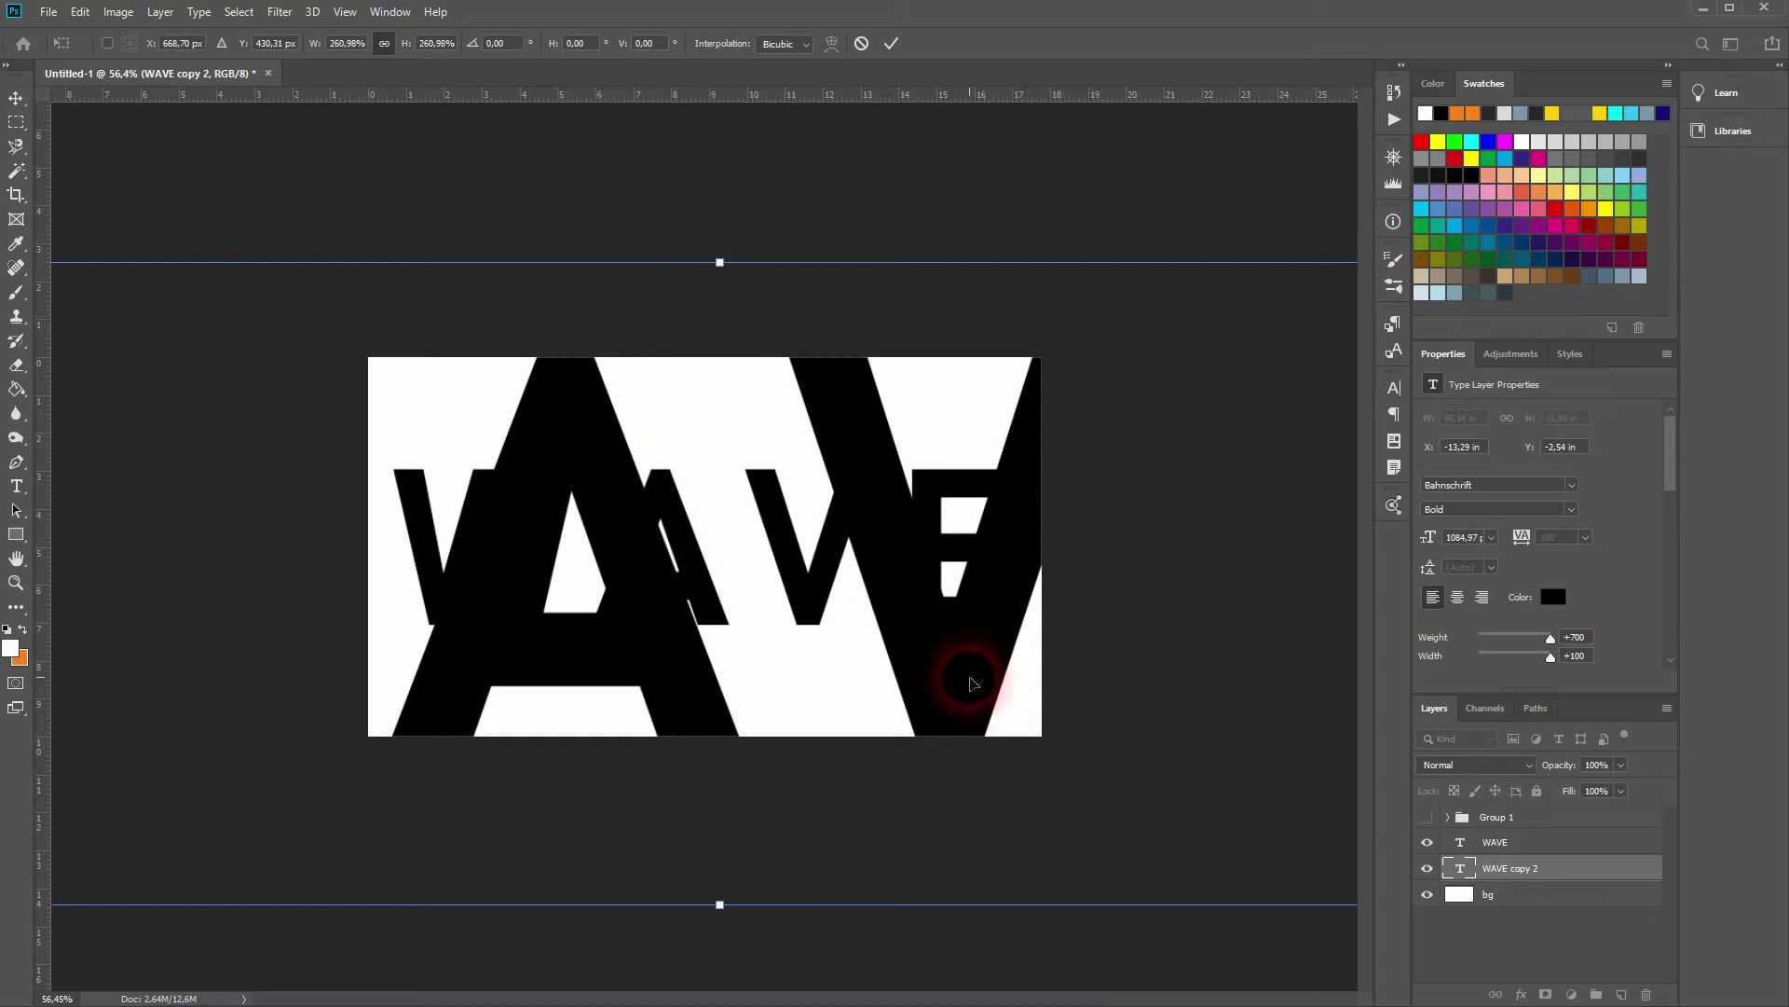
pyautogui.click(1185, 785)
pyautogui.moveTo(1547, 774)
pyautogui.mouseDown()
pyautogui.moveTo(1491, 775)
pyautogui.moveTo(1521, 780)
pyautogui.mouseUp()
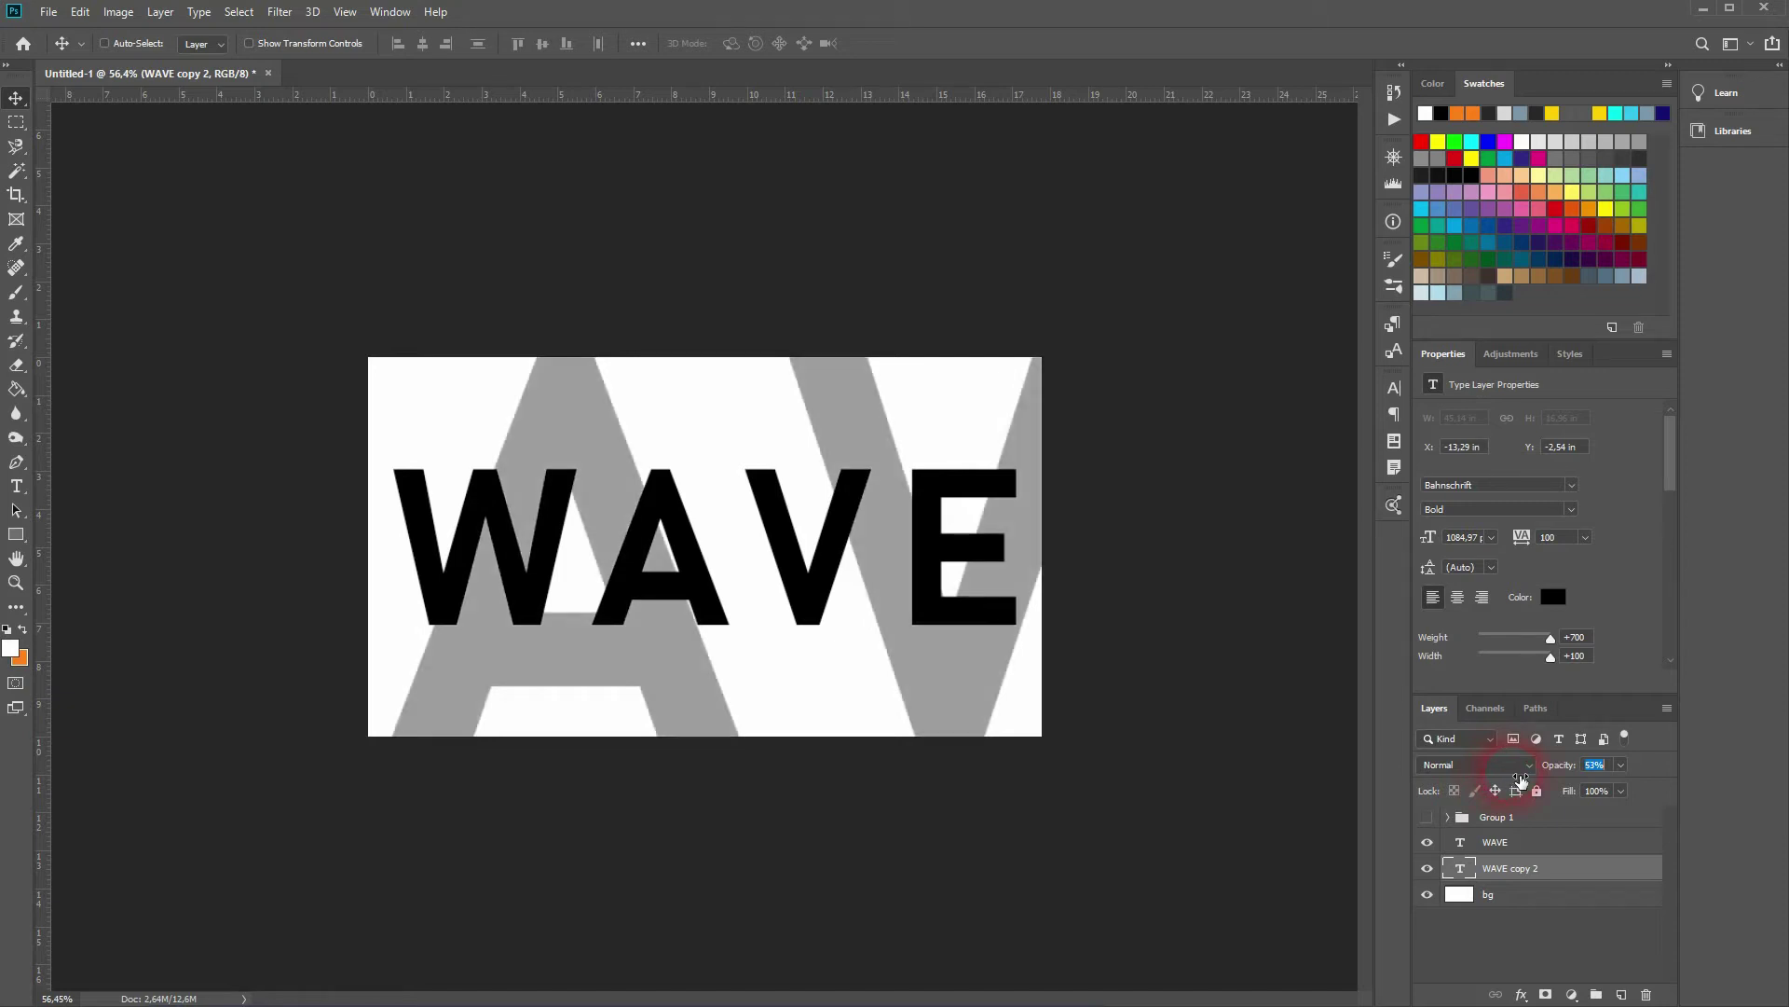
# - Convert the upper, smaller WAVE text layer to a smart object
pyautogui.click(1492, 850)
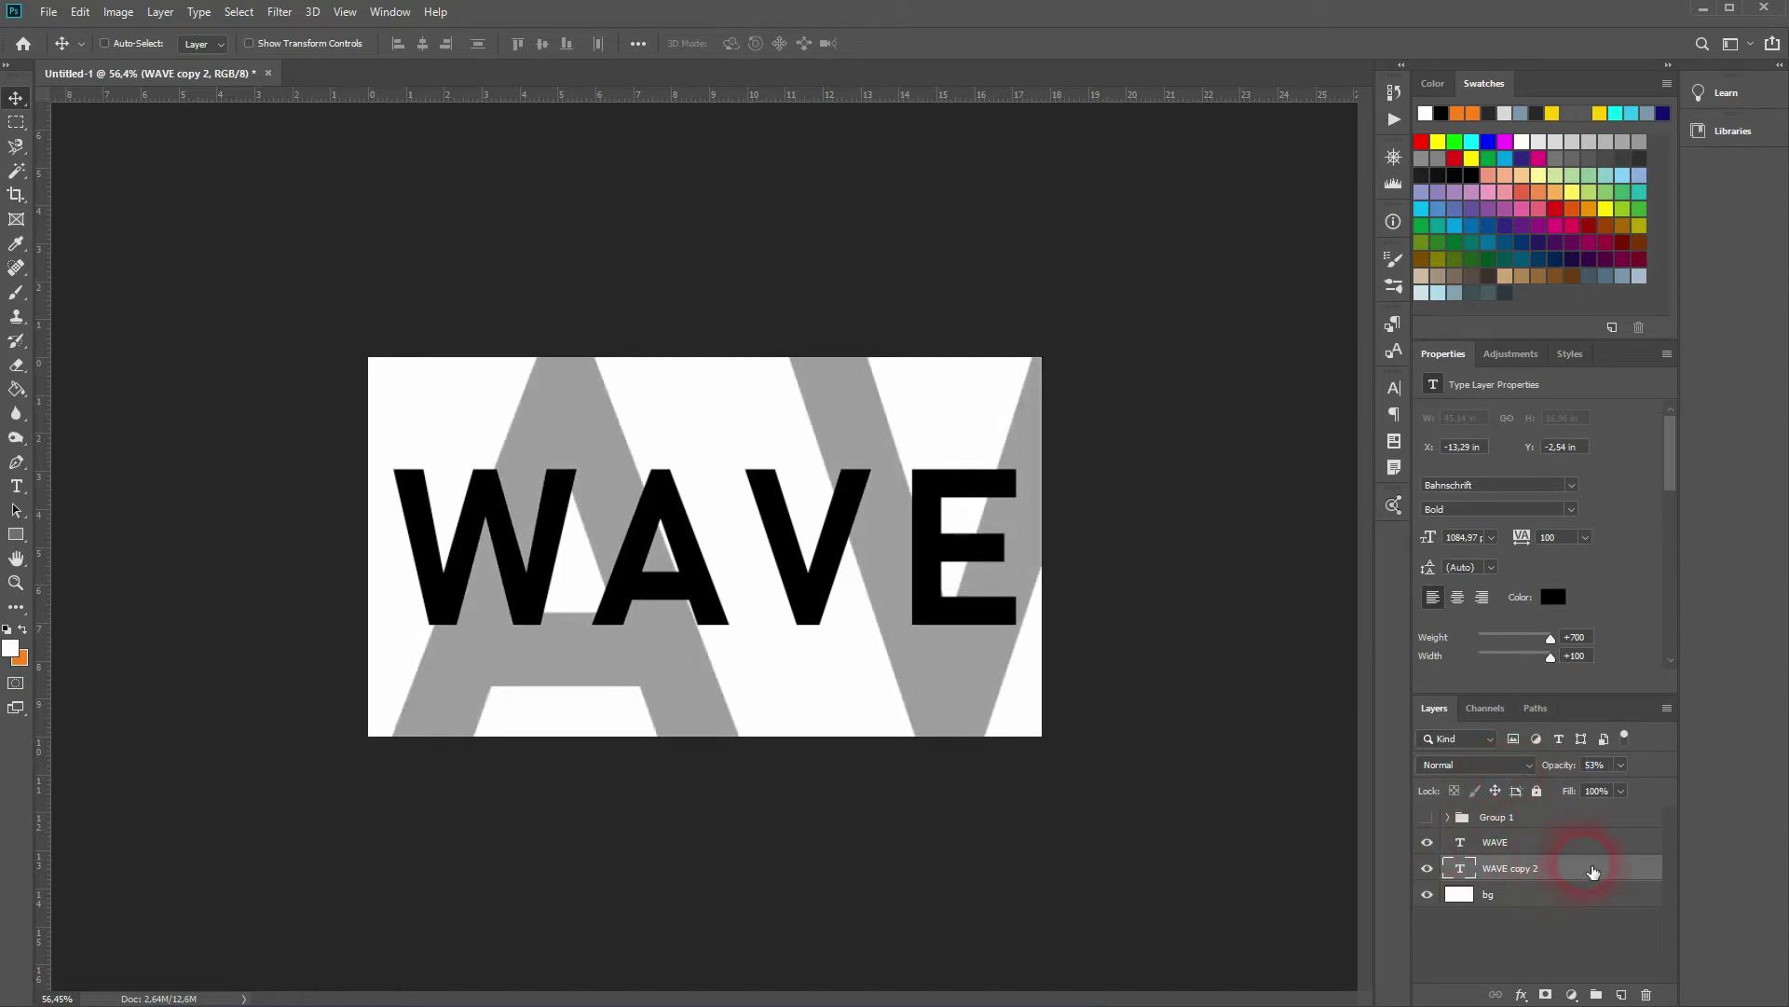
pyautogui.click(1493, 846)
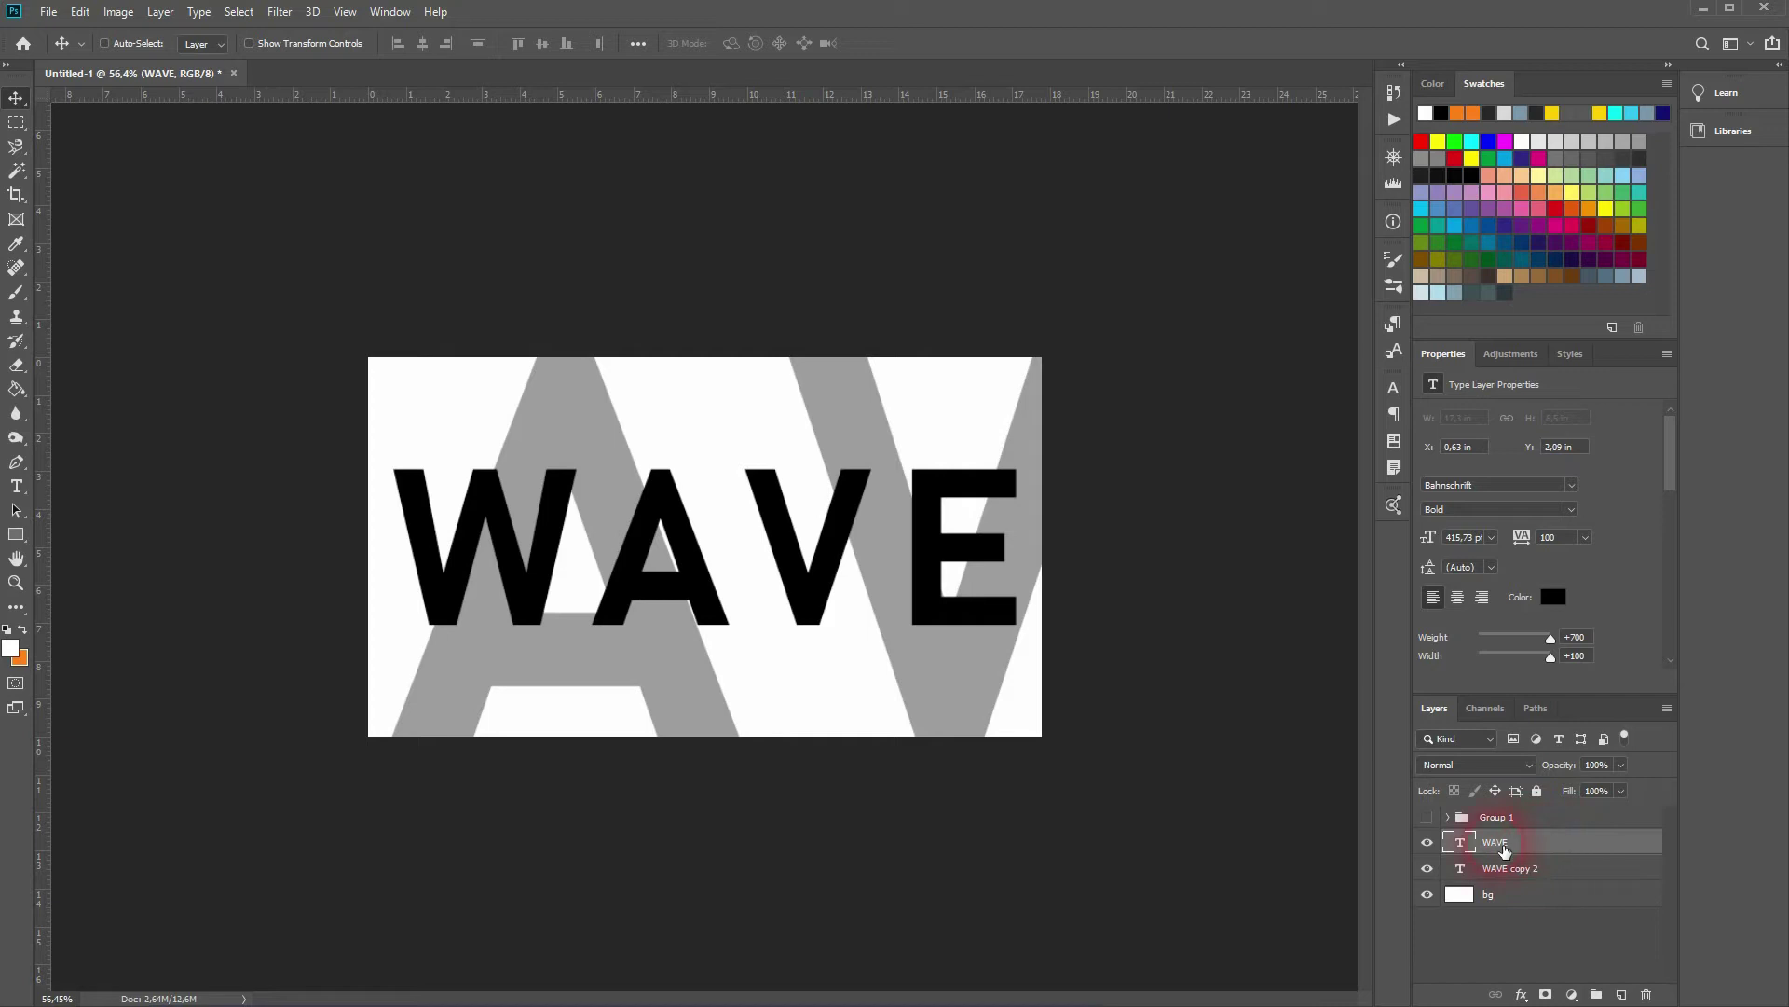
pyautogui.click(1435, 846)
pyautogui.rightClick(1543, 845)
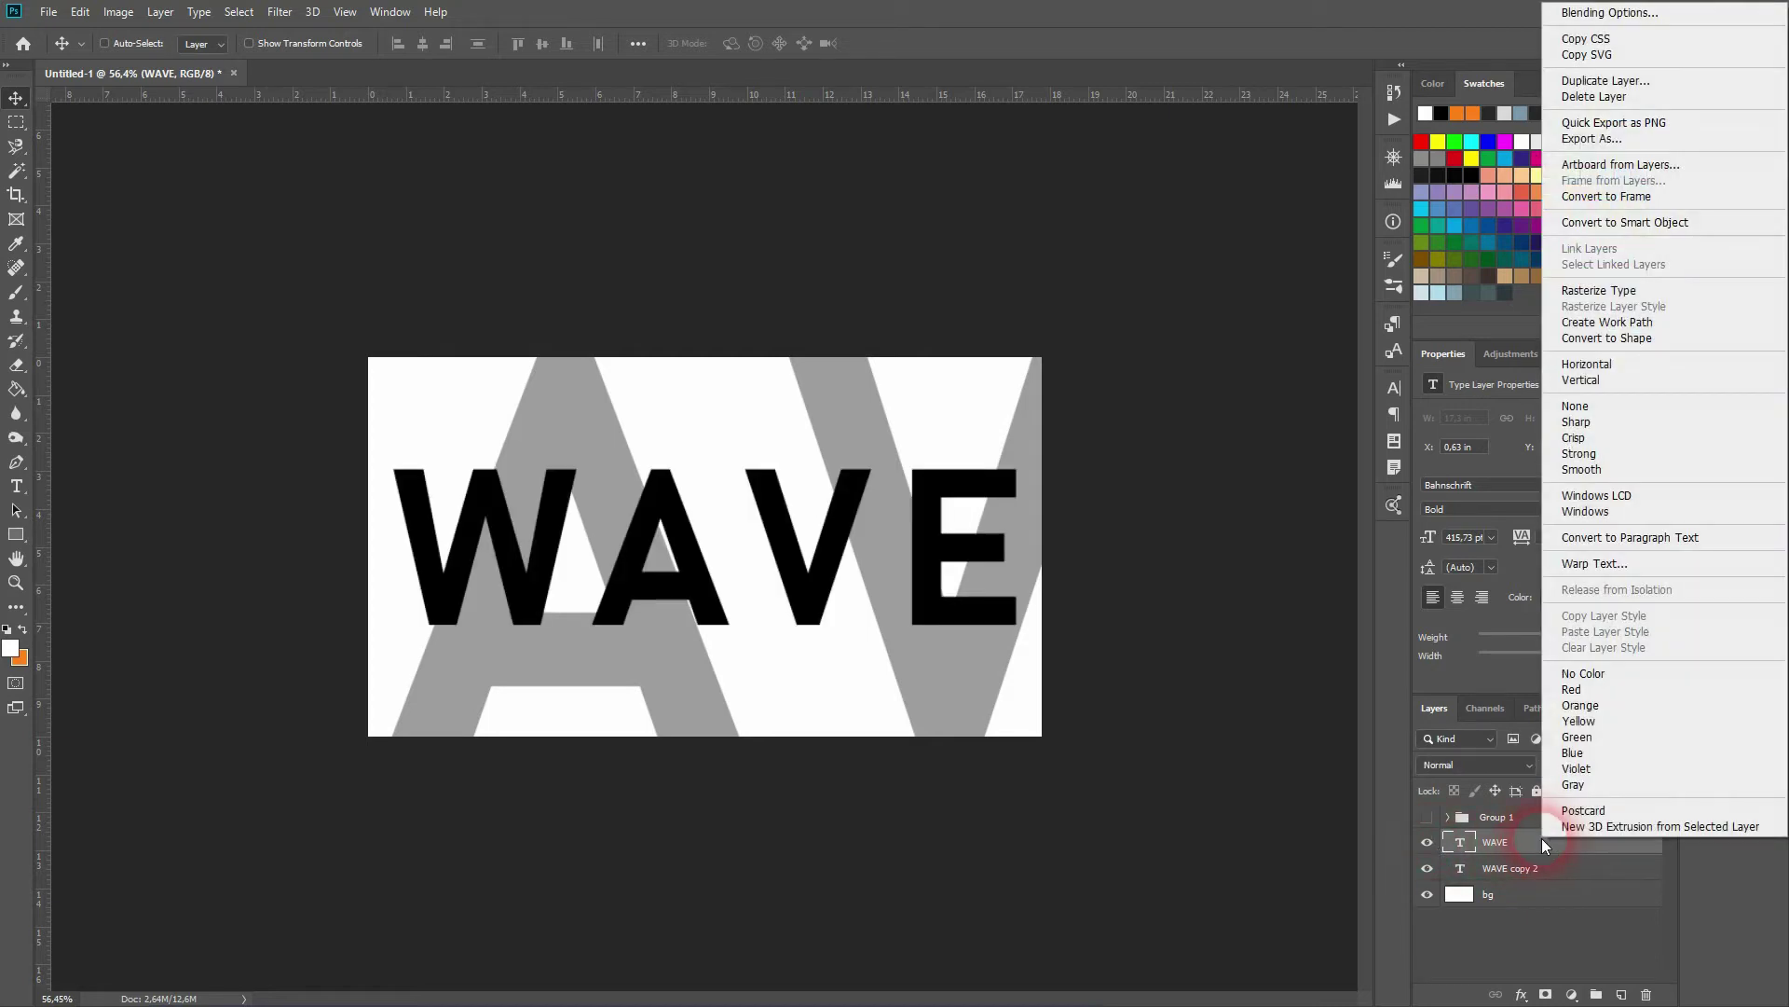
pyautogui.click(1592, 227)
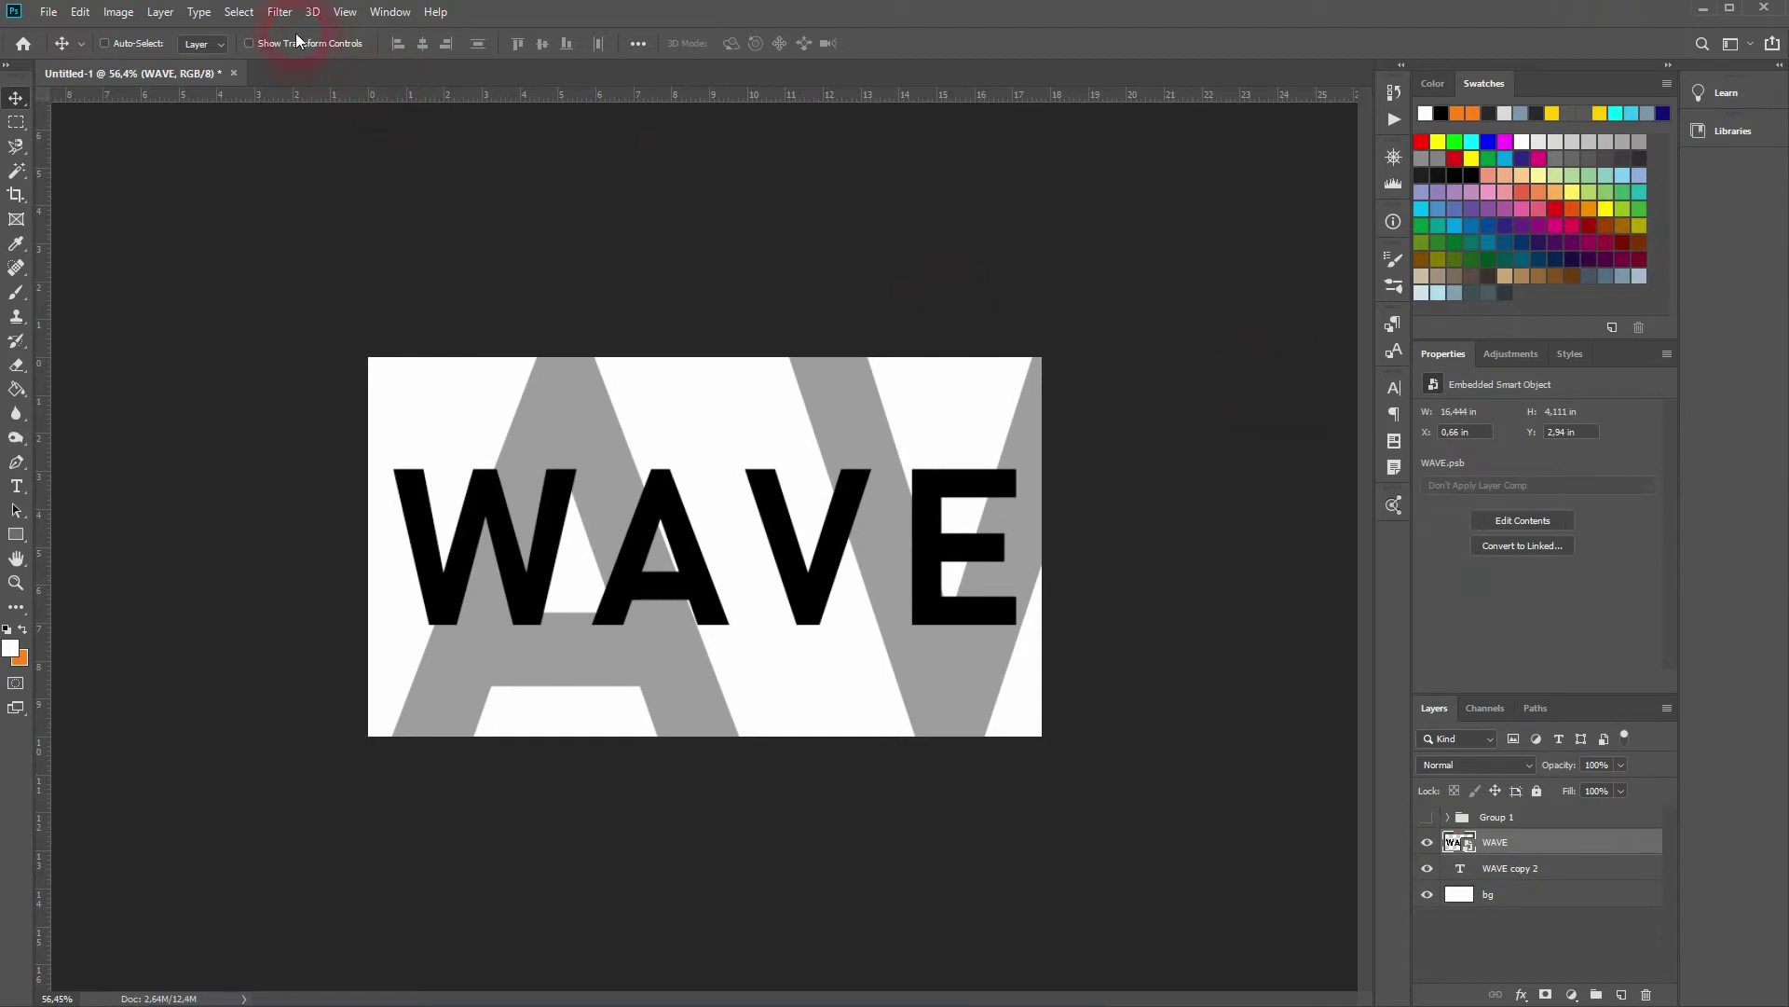
# - Open the Liquify filter on the WAVE smart object and set the warp brush size to 77
pyautogui.click(280, 13)
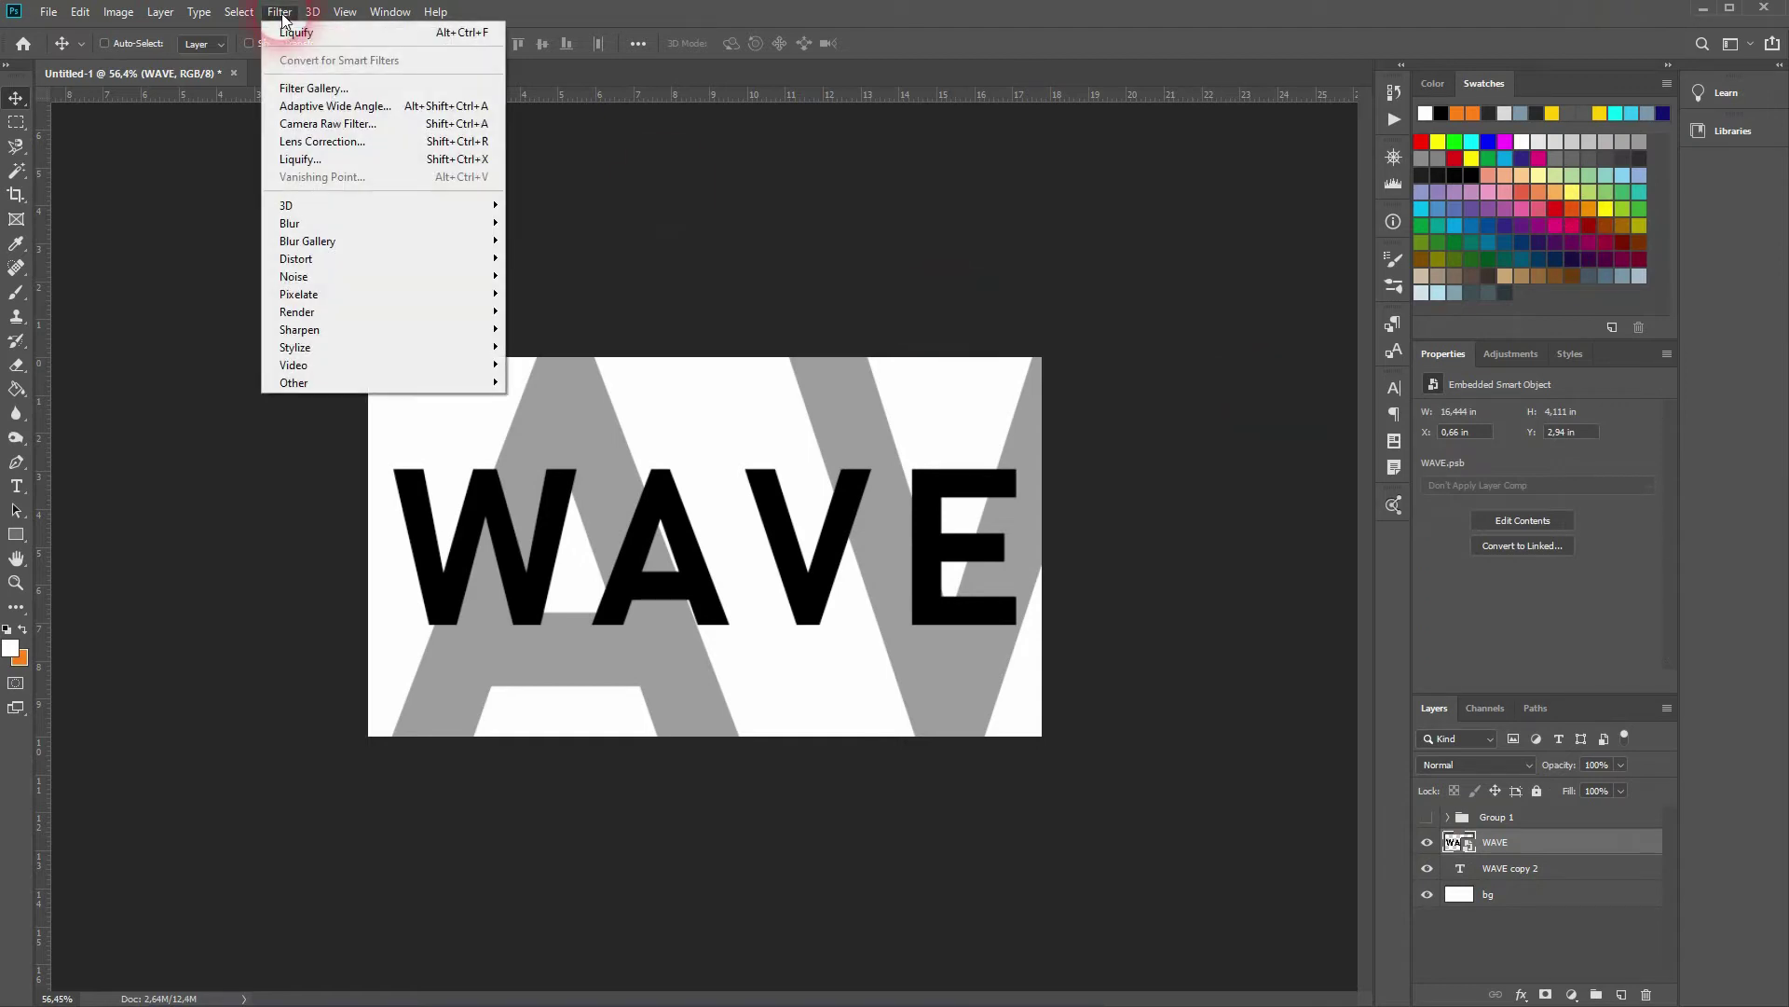
pyautogui.click(309, 167)
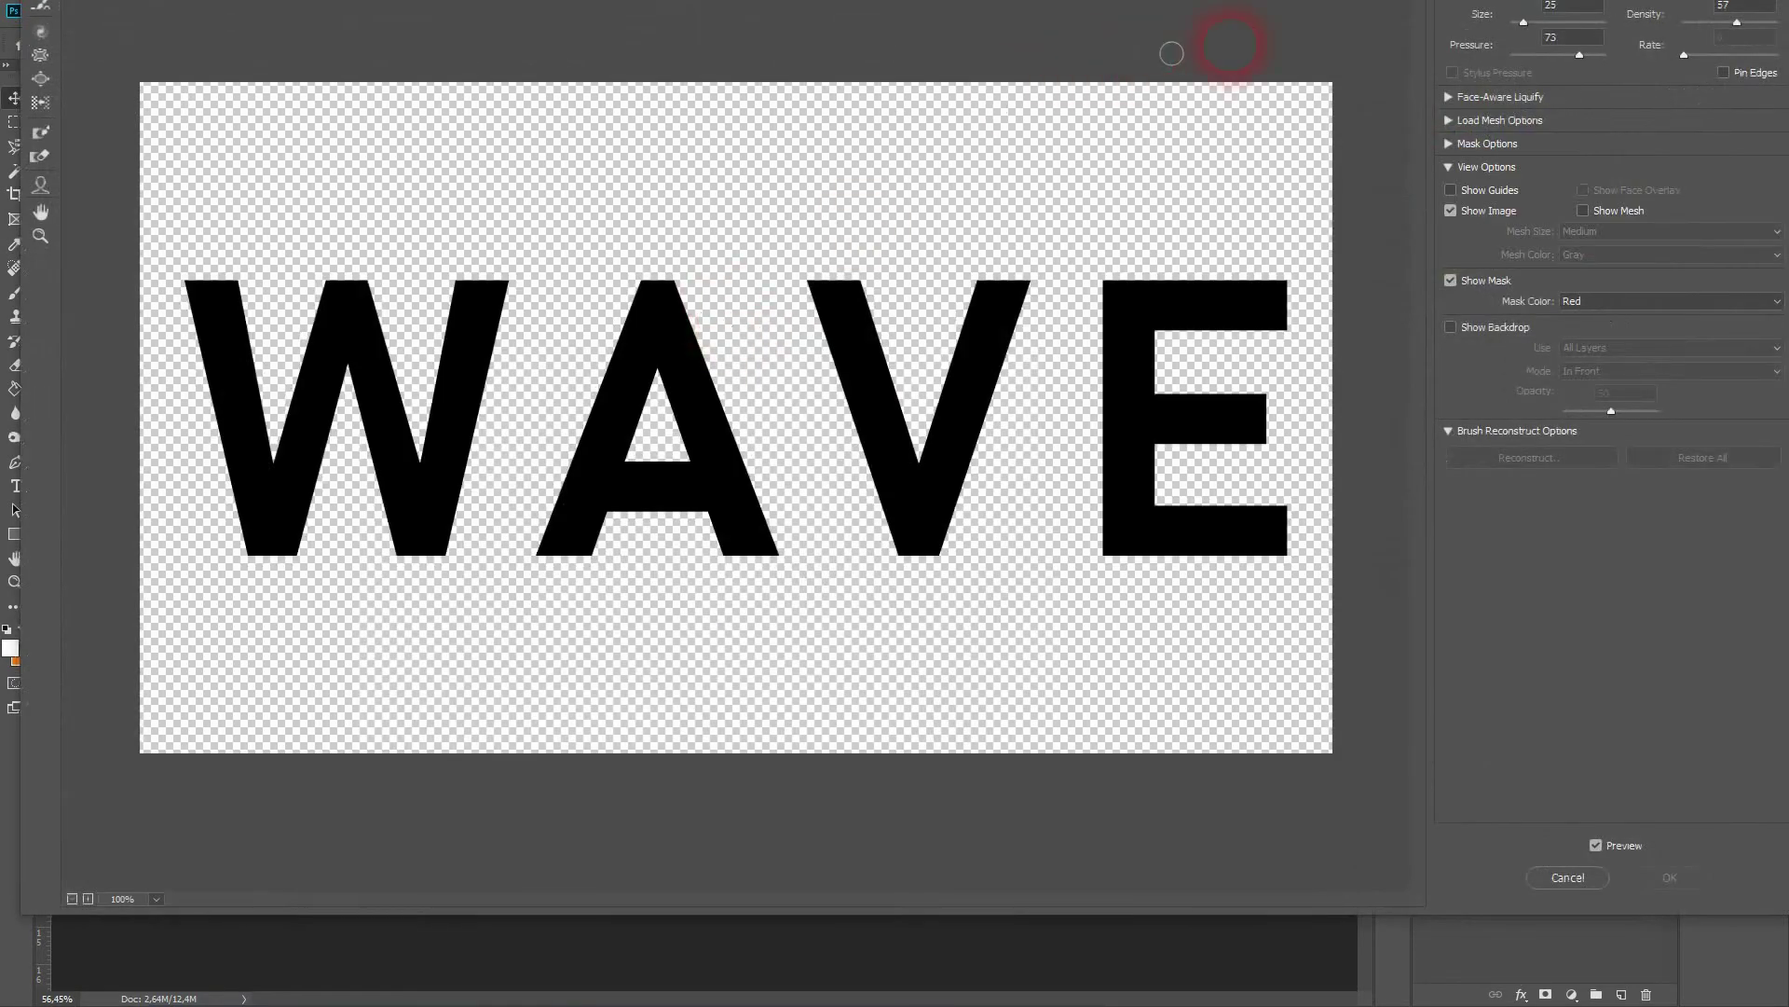
pyautogui.moveTo(1529, 0); pyautogui.dragTo(1509, 13)
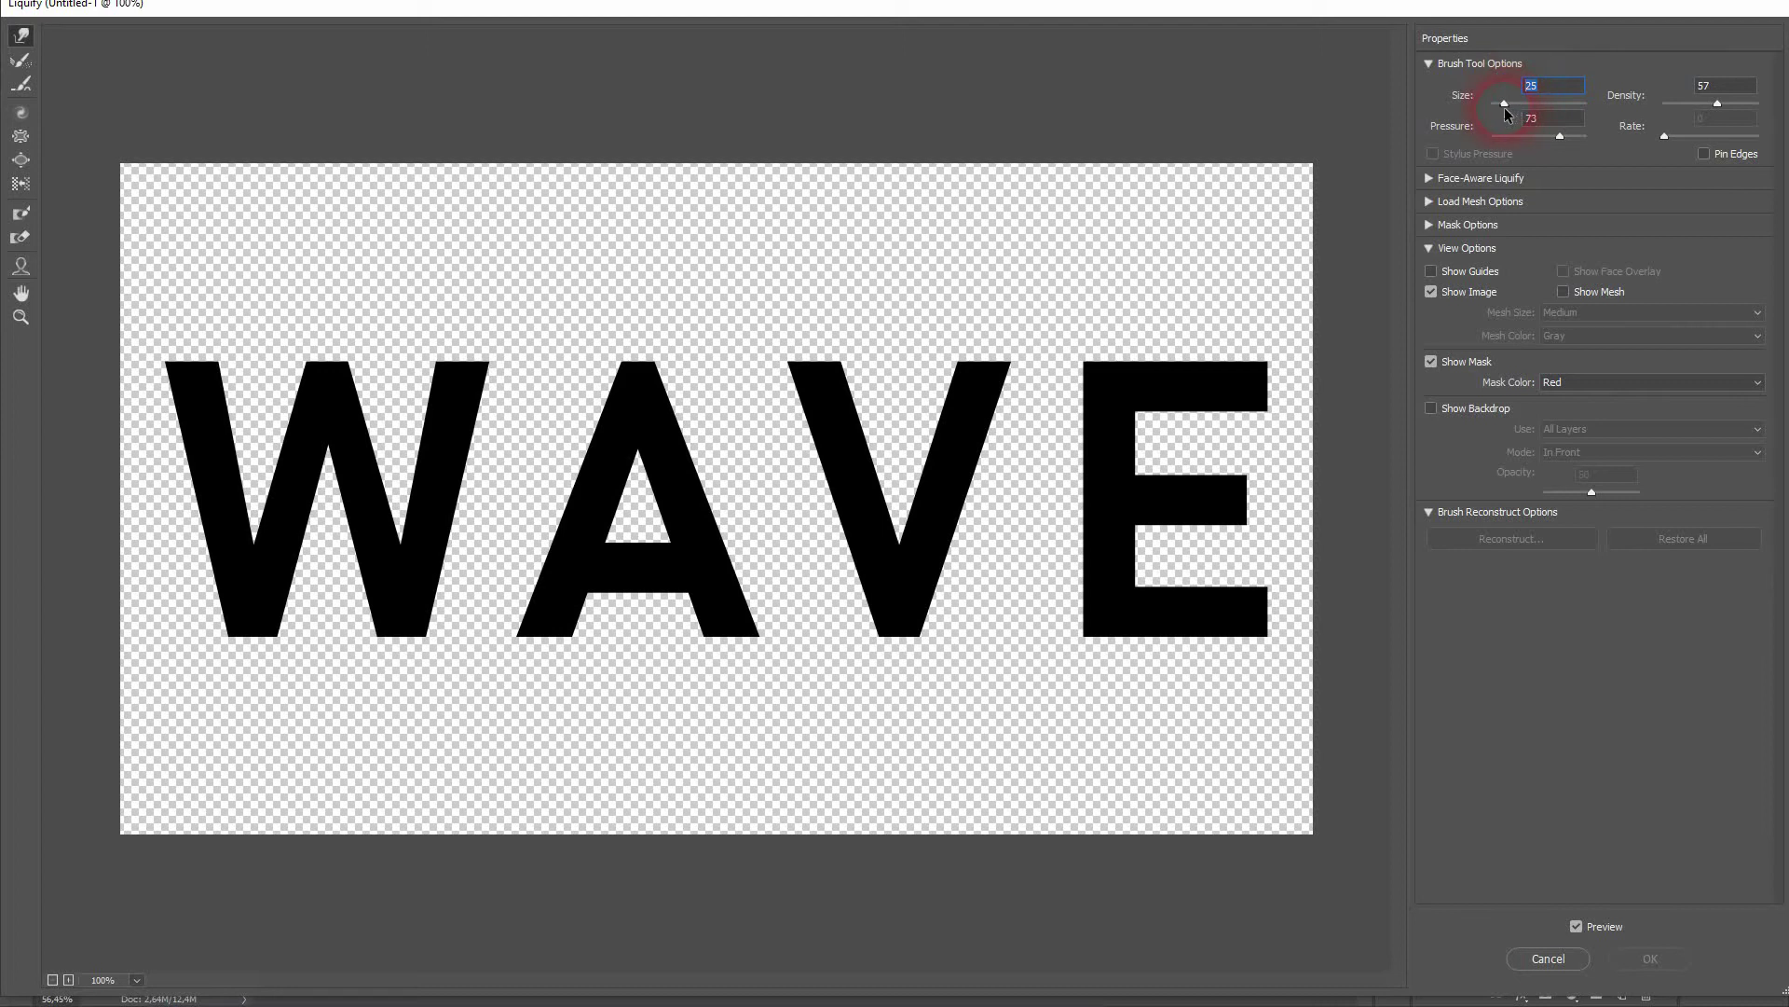
pyautogui.moveTo(1515, 104); pyautogui.dragTo(1532, 103)
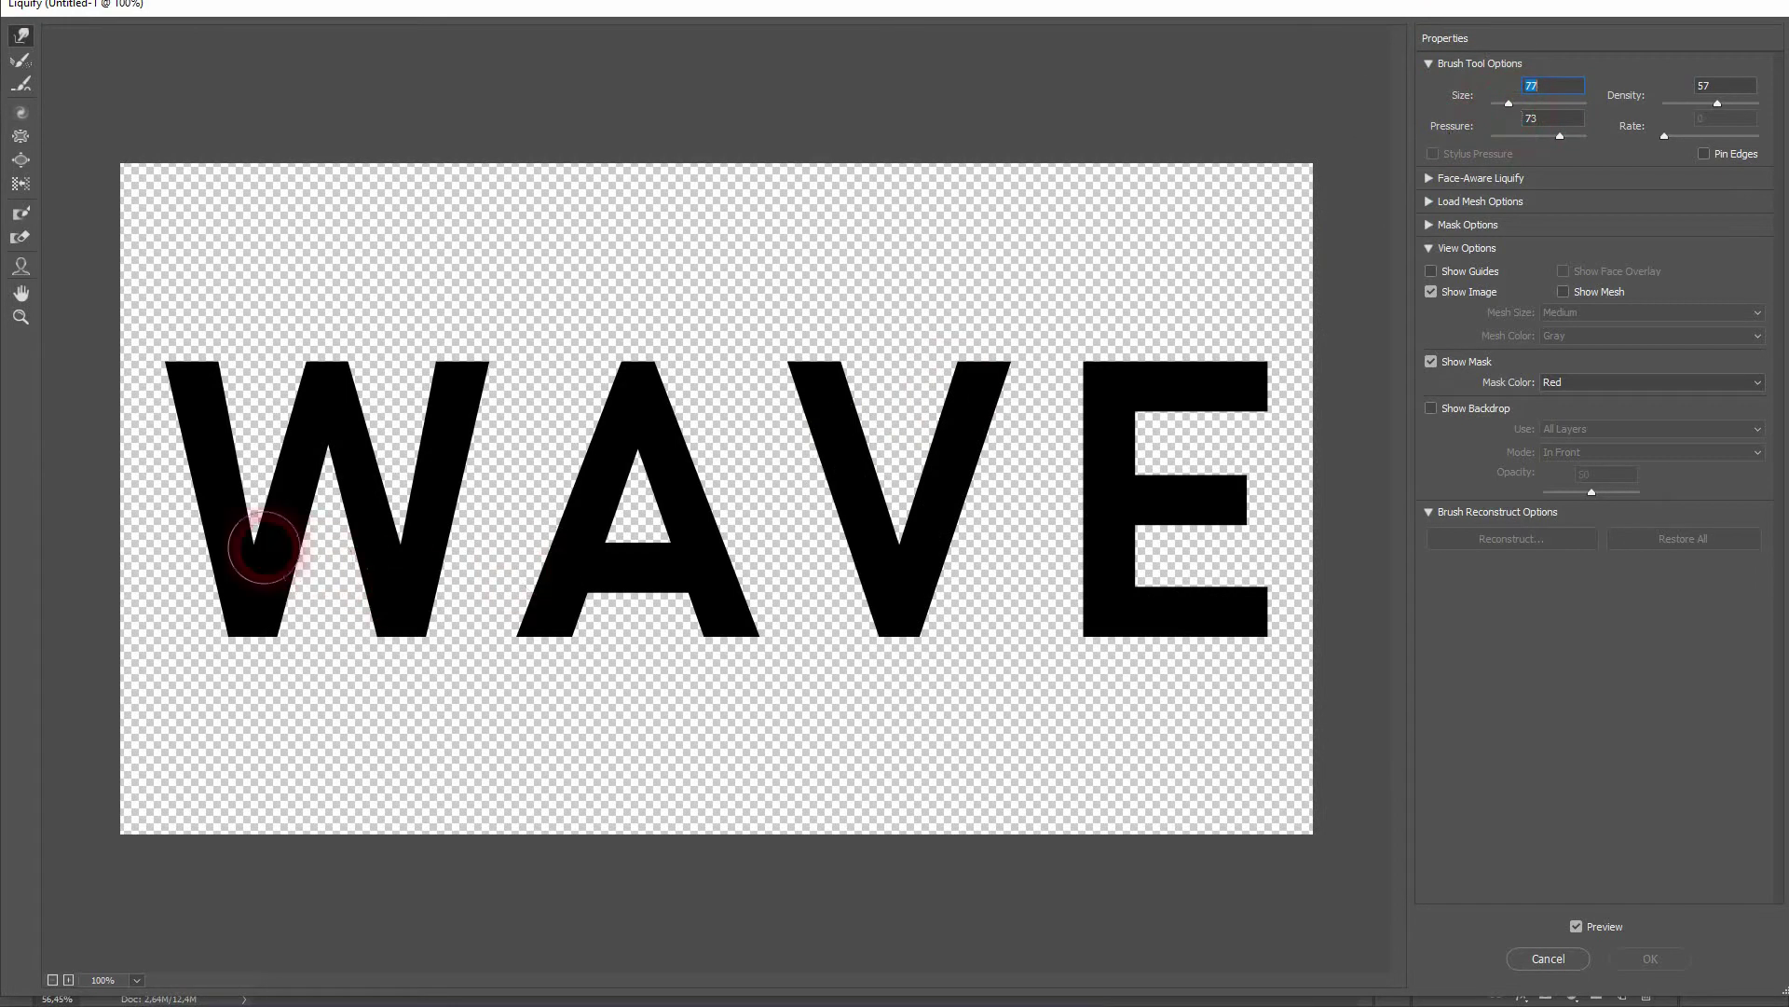
# - Warp the upper part of the WAVE letters rightward, trying brush sizes 77 and 9 before using 64
pyautogui.moveTo(151, 420); pyautogui.dragTo(1296, 412)
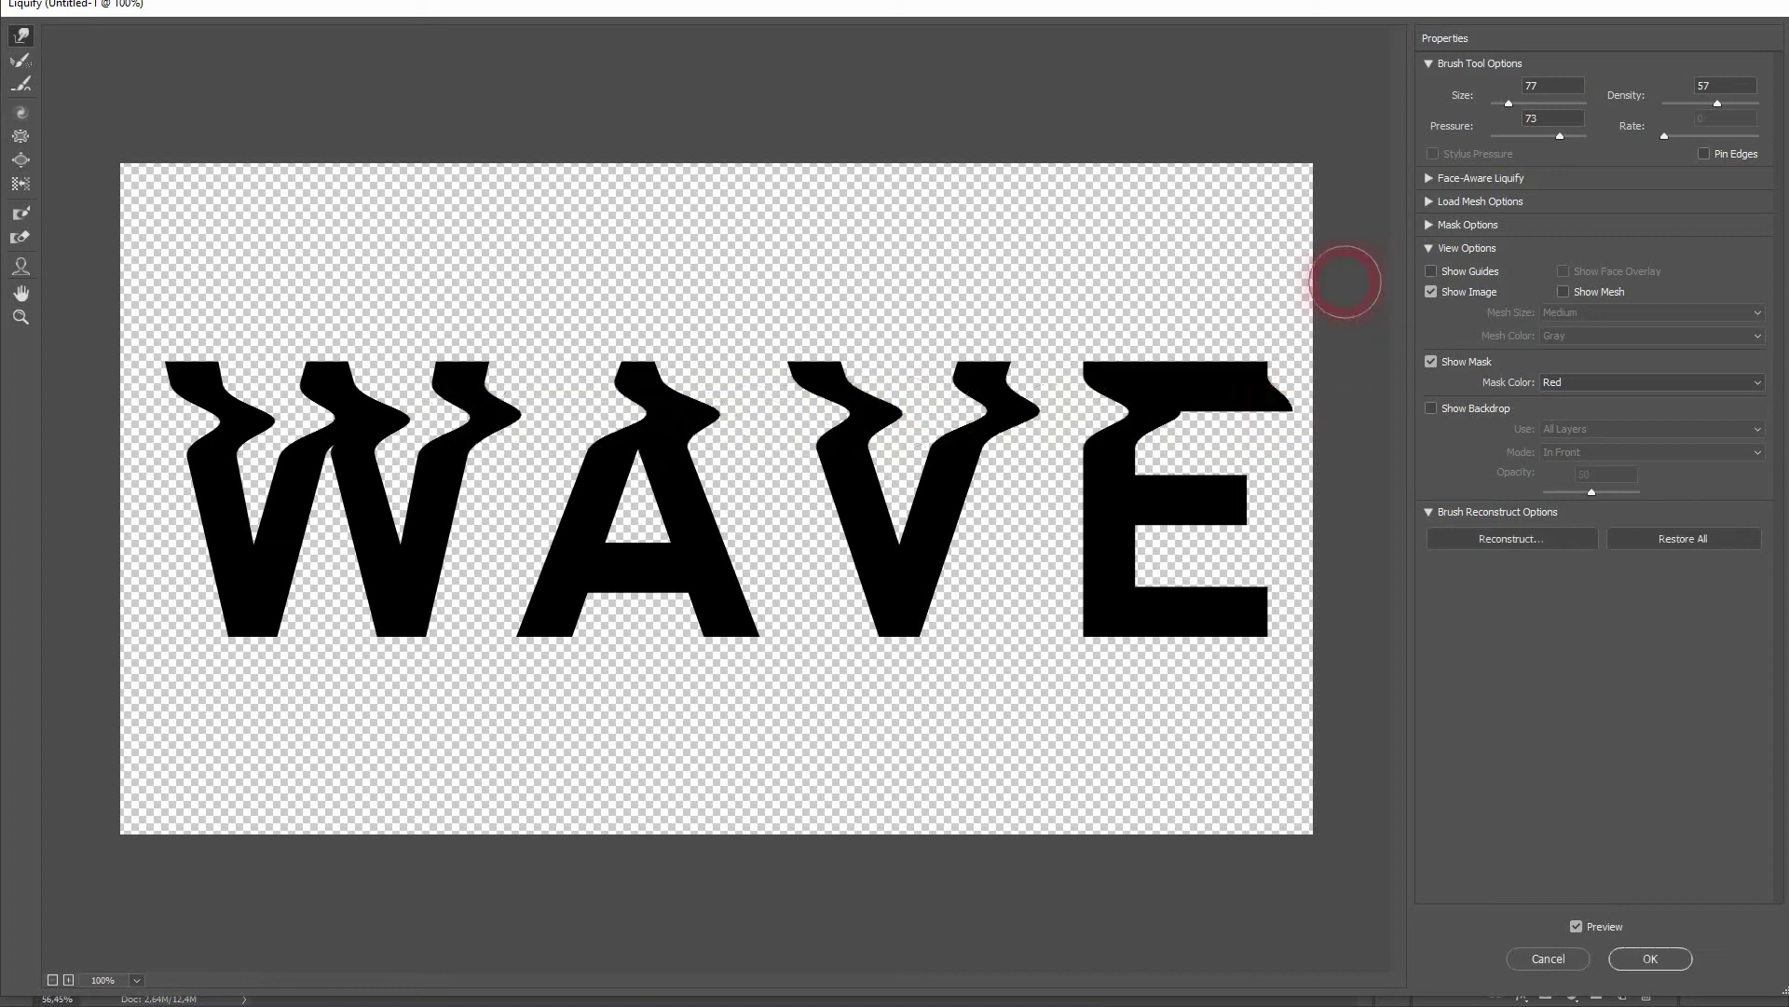
pyautogui.hotkey('ctrl', 'alt', 'z')
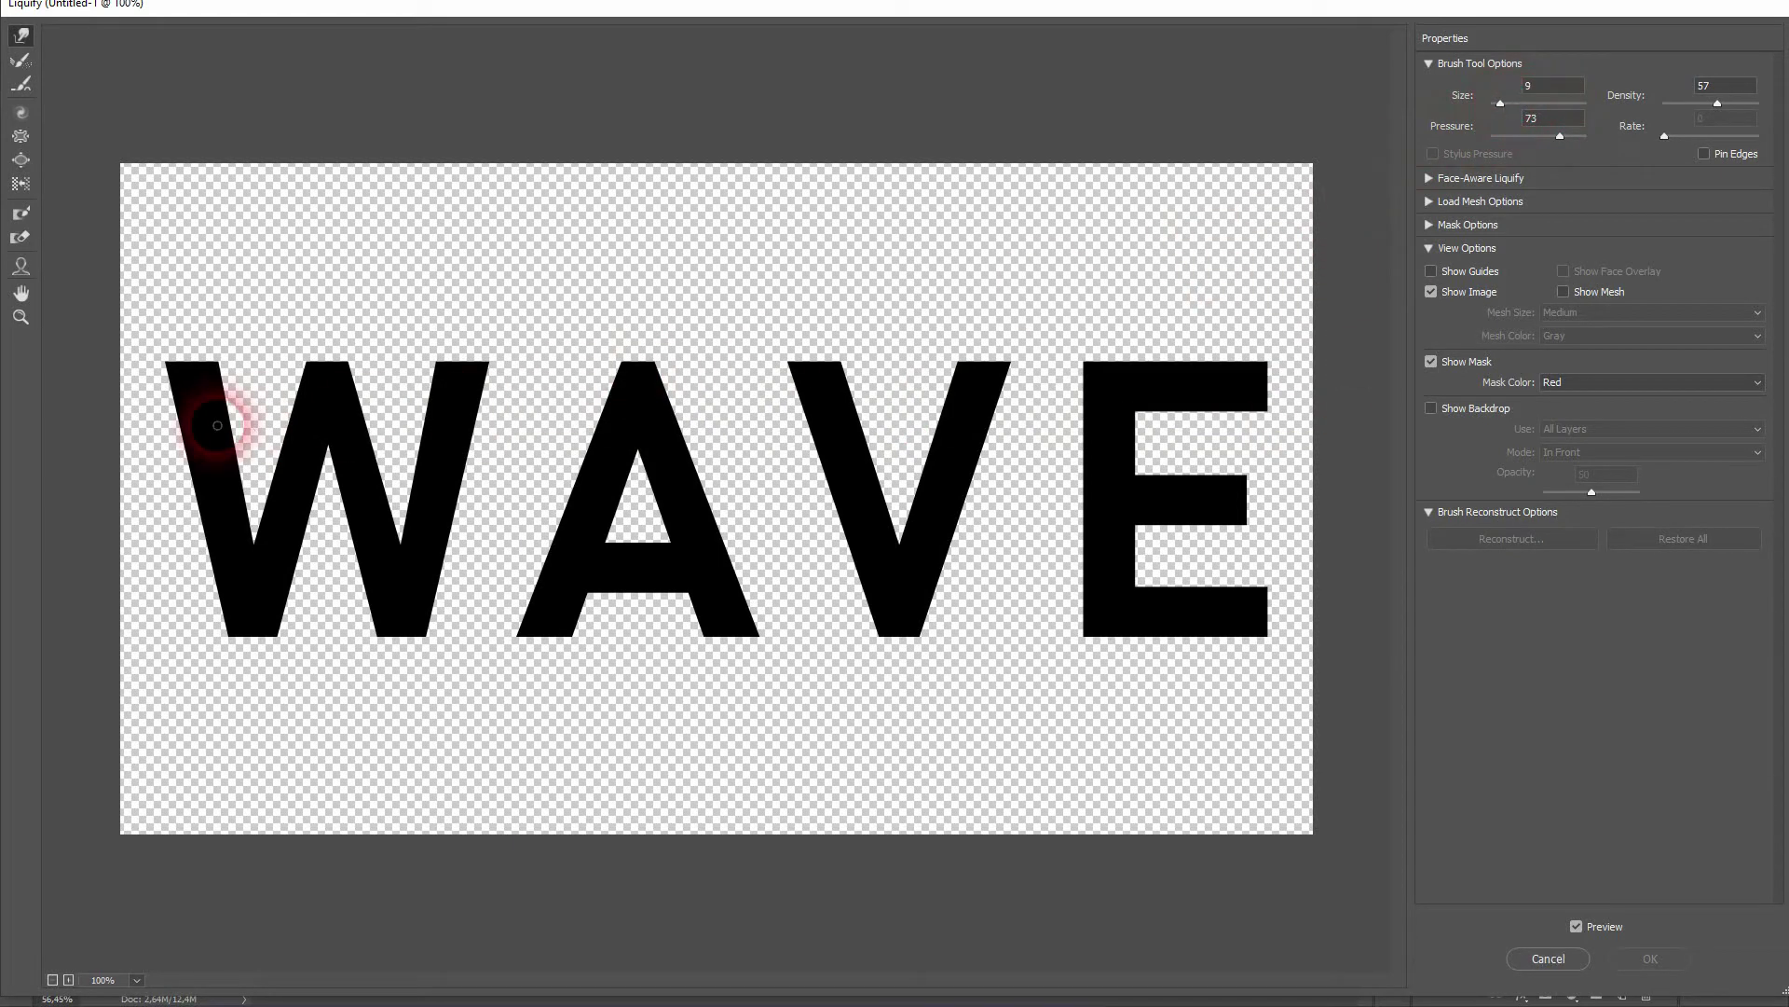
pyautogui.moveTo(208, 410)
pyautogui.mouseDown()
pyautogui.moveTo(619, 400)
pyautogui.moveTo(1331, 421)
pyautogui.mouseUp()
pyautogui.hotkey('ctrl', 'z')
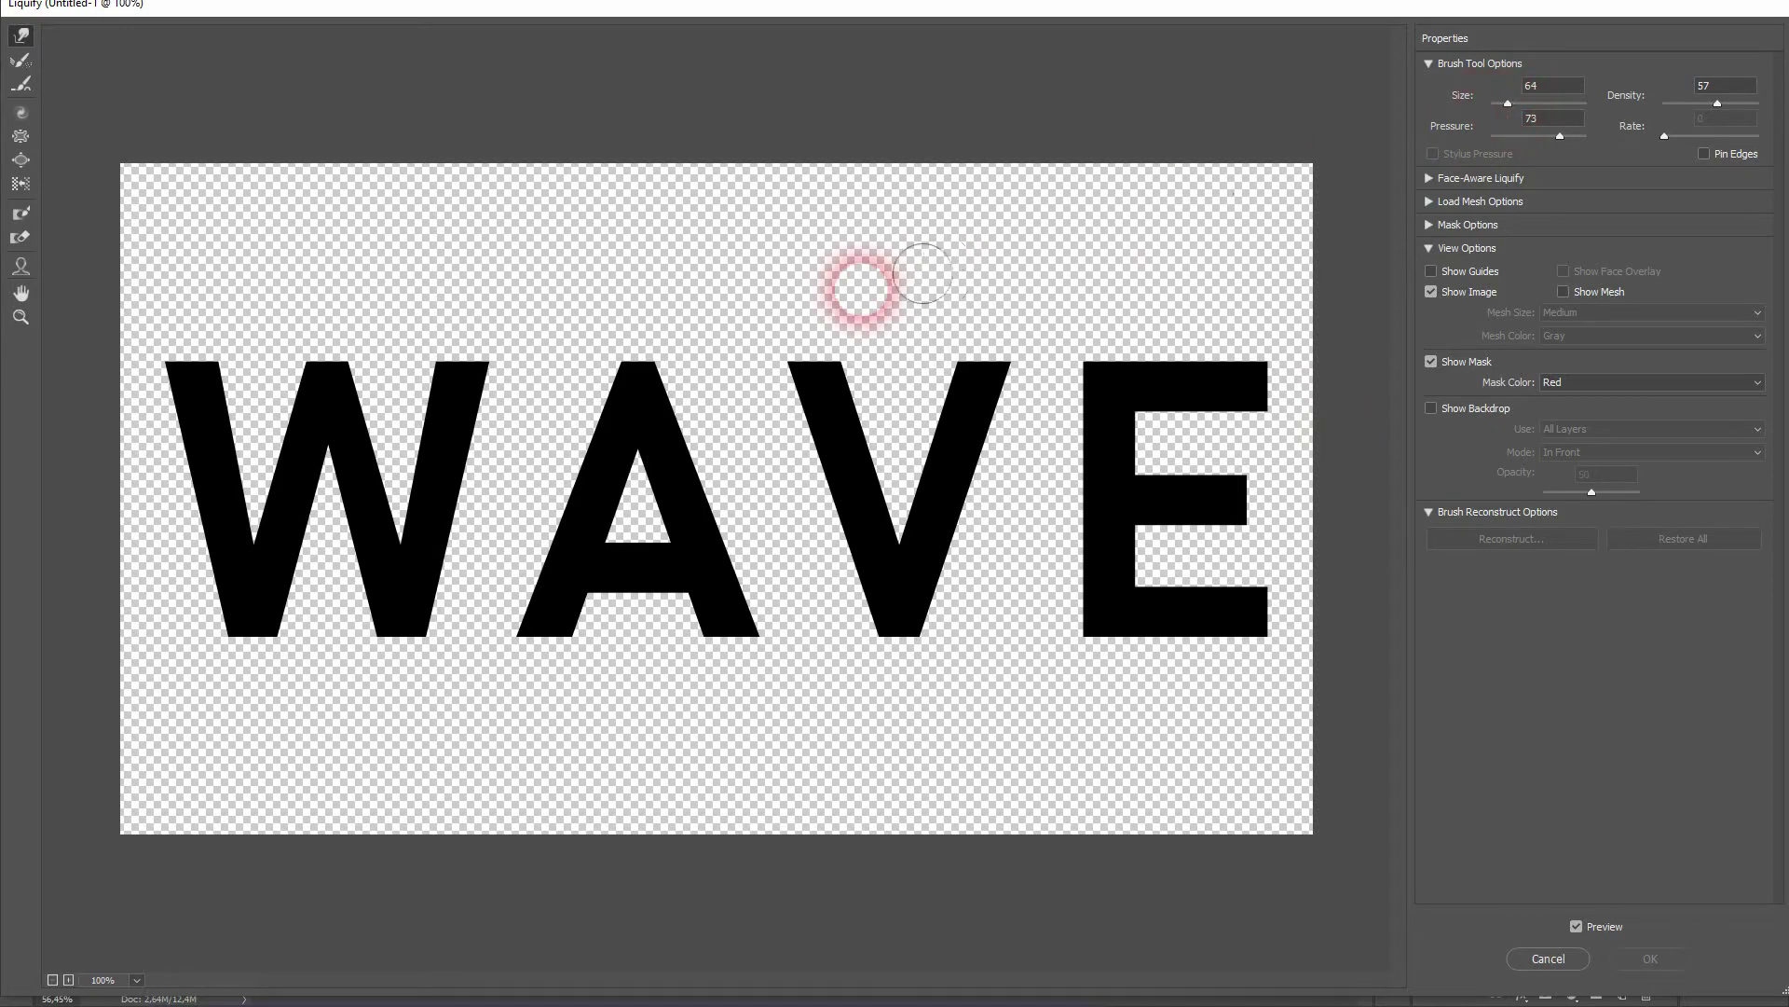
pyautogui.moveTo(159, 408); pyautogui.dragTo(1245, 412)
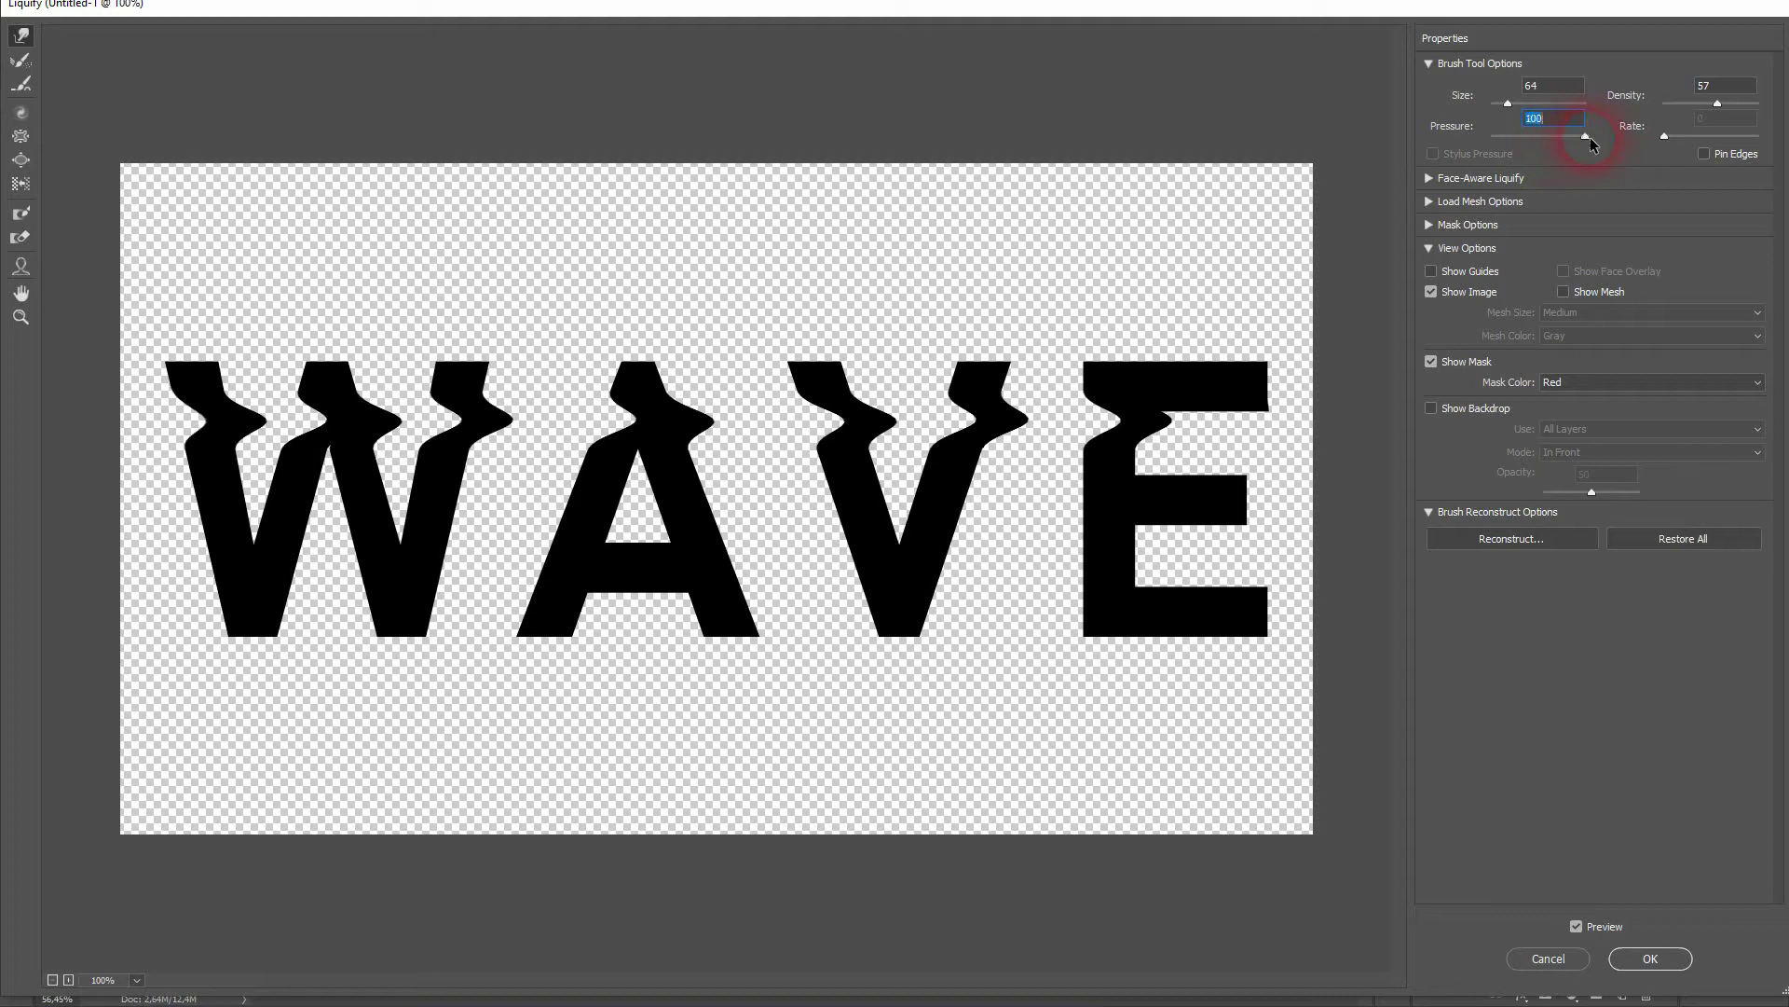
# - Try warping the lower part of the letters at brush pressures 100 and 14, undoing each stroke
pyautogui.moveTo(159, 528); pyautogui.dragTo(1284, 541)
pyautogui.hotkey('ctrl', 'alt', 'z')
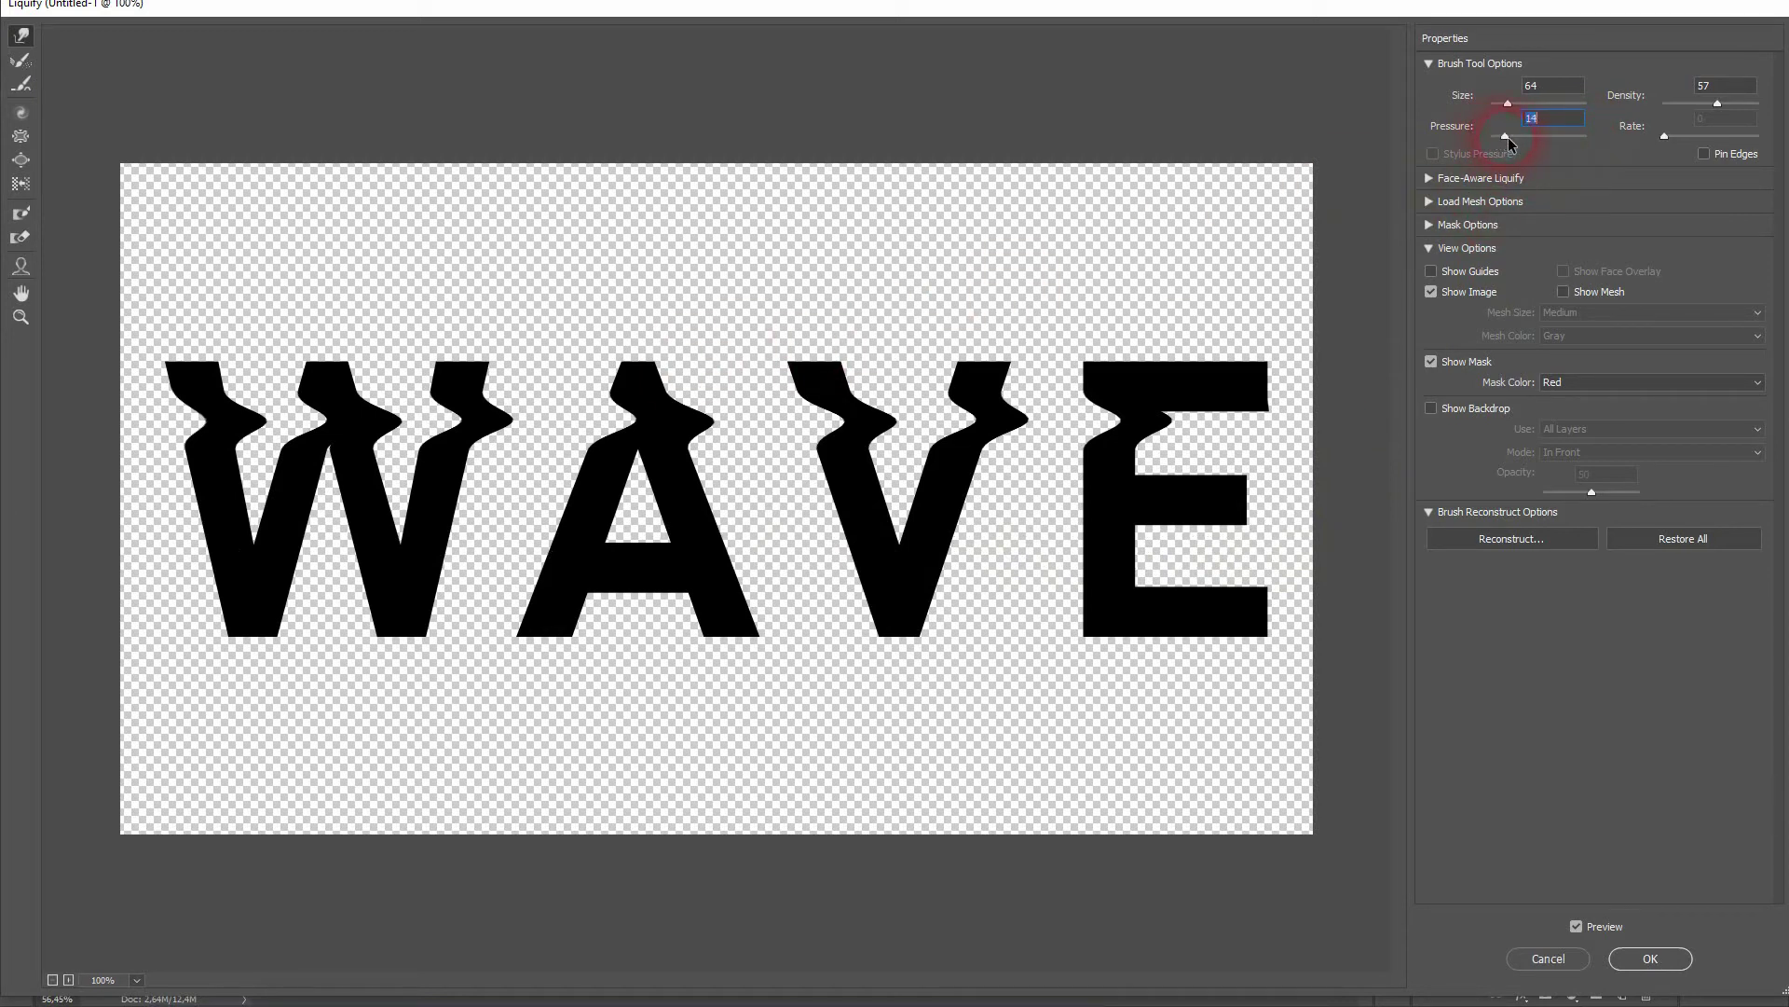
pyautogui.moveTo(503, 560); pyautogui.dragTo(1293, 550)
pyautogui.hotkey('ctrl', 'alt', 'z')
# - Warp the lower part of the letters leftward with brush pressure 64 and apply the Liquify filter
pyautogui.moveTo(168, 591); pyautogui.dragTo(433, 587)
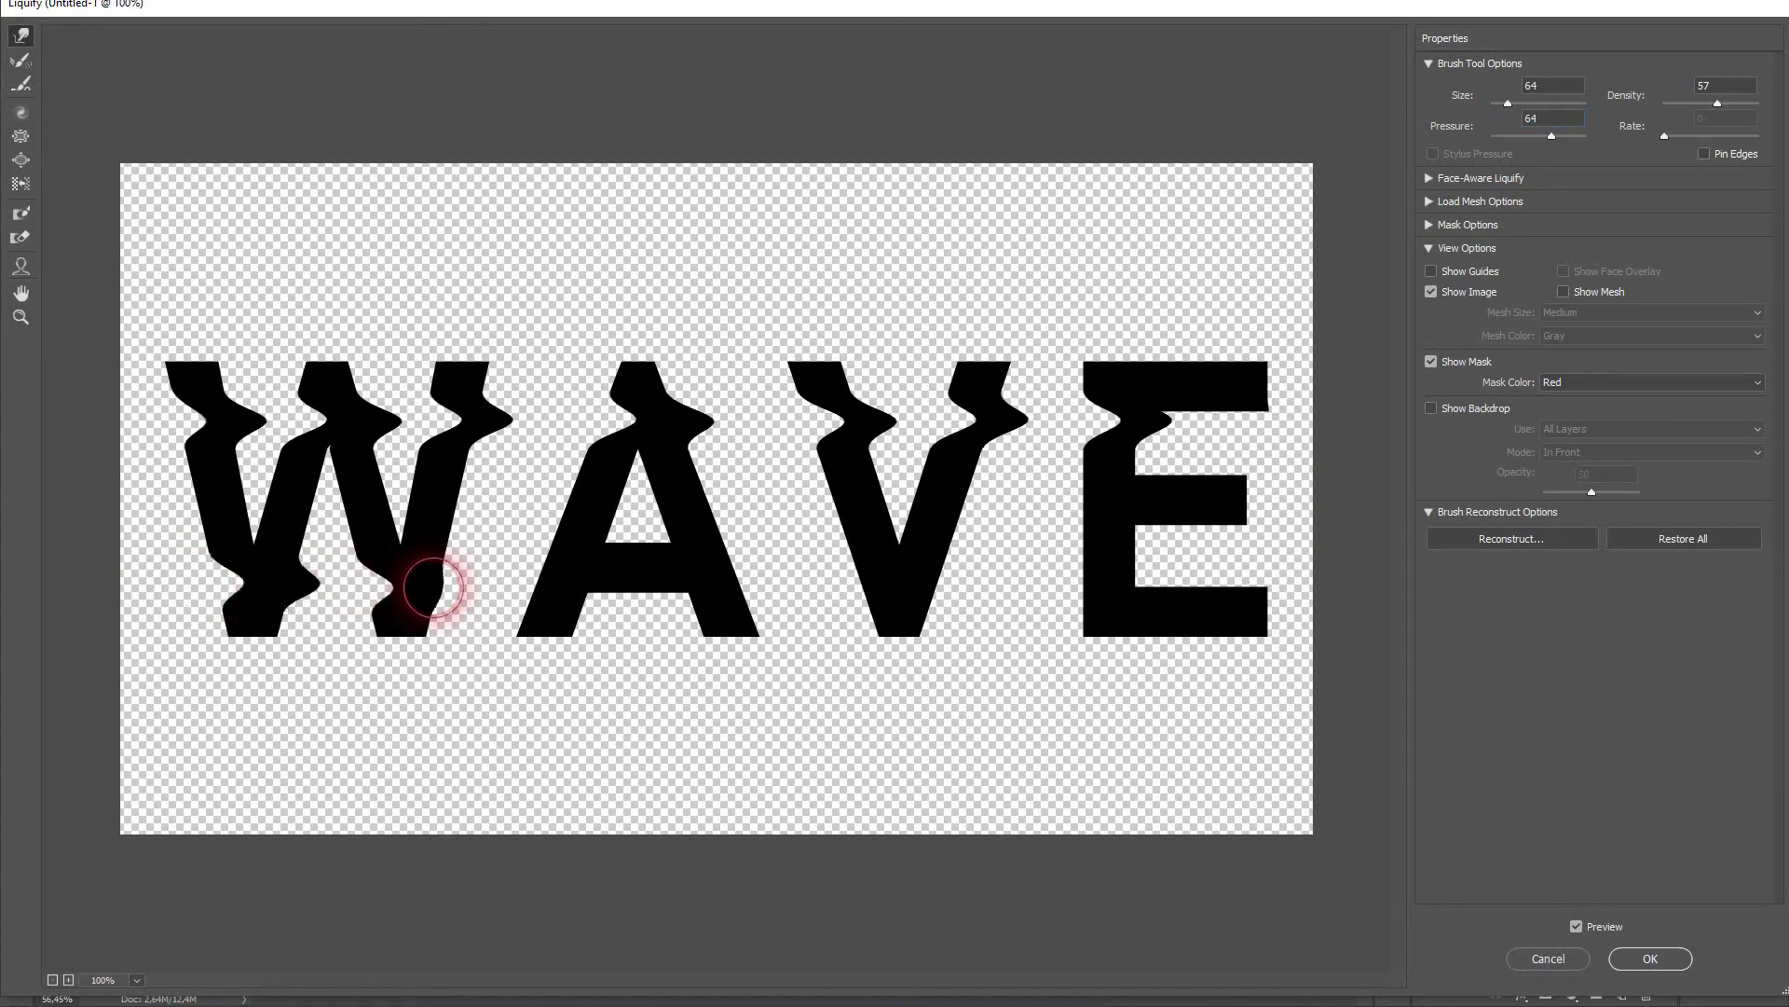
pyautogui.moveTo(1155, 547)
pyautogui.mouseDown()
pyautogui.moveTo(120, 559)
pyautogui.moveTo(130, 587)
pyautogui.mouseUp()
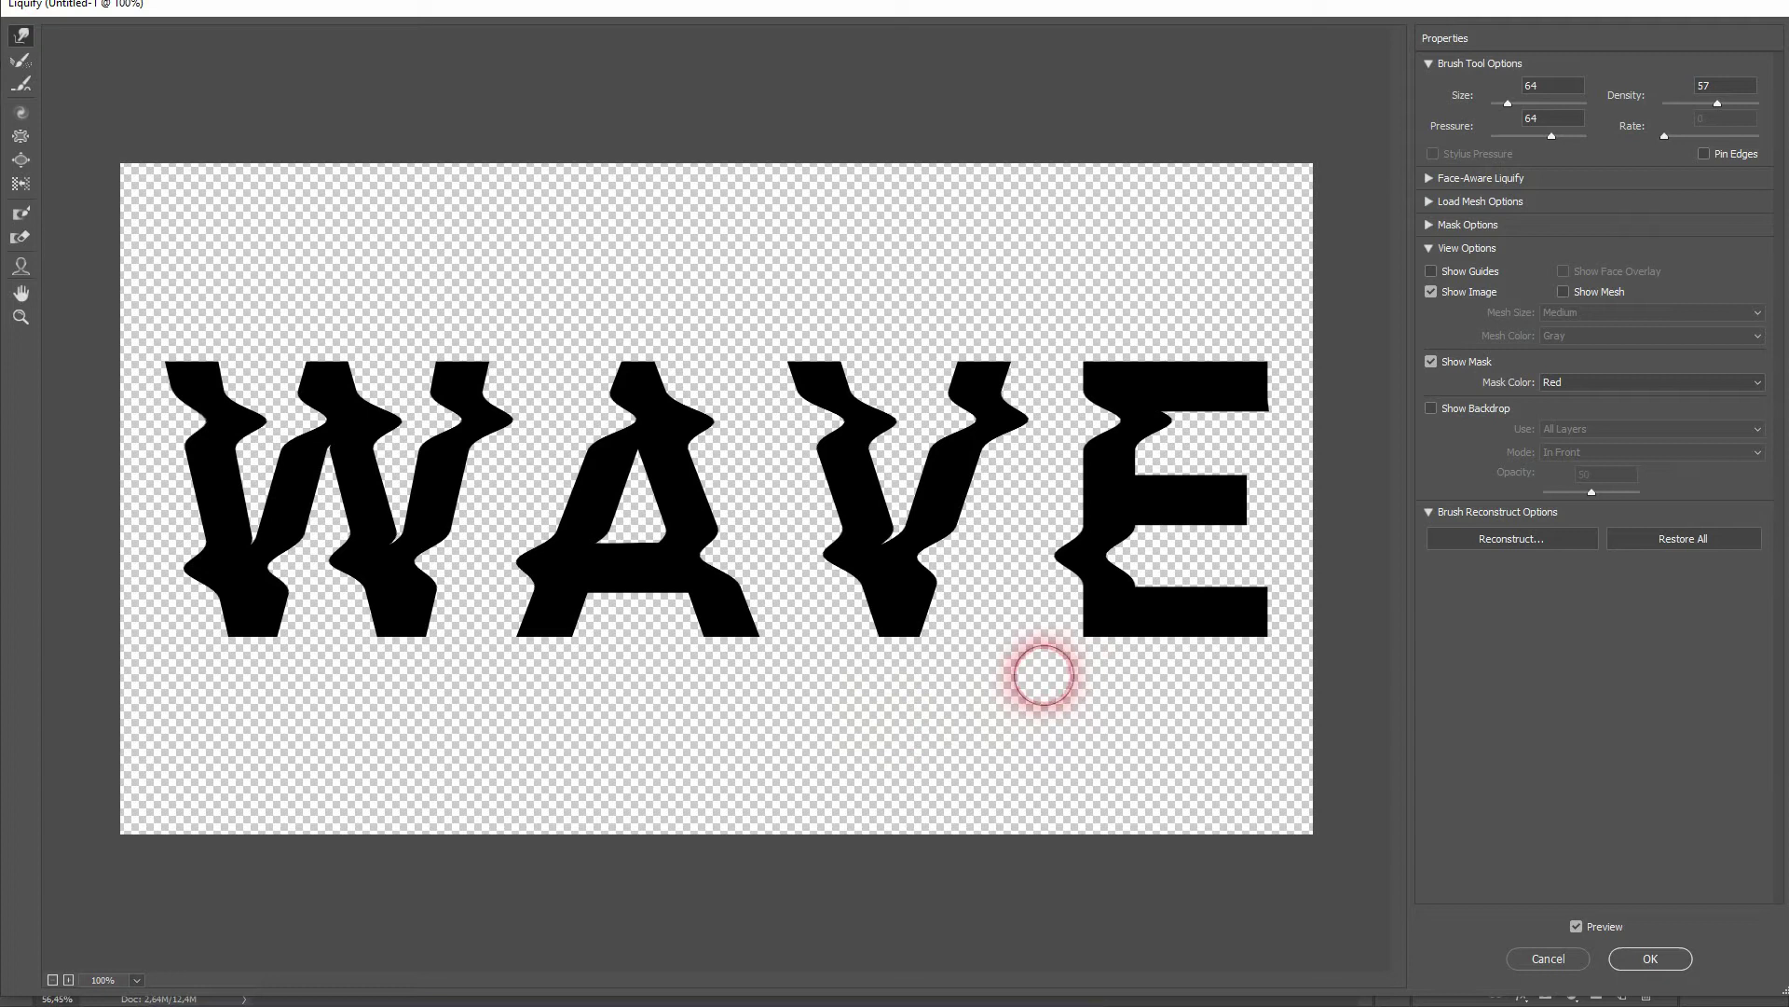
pyautogui.click(1651, 958)
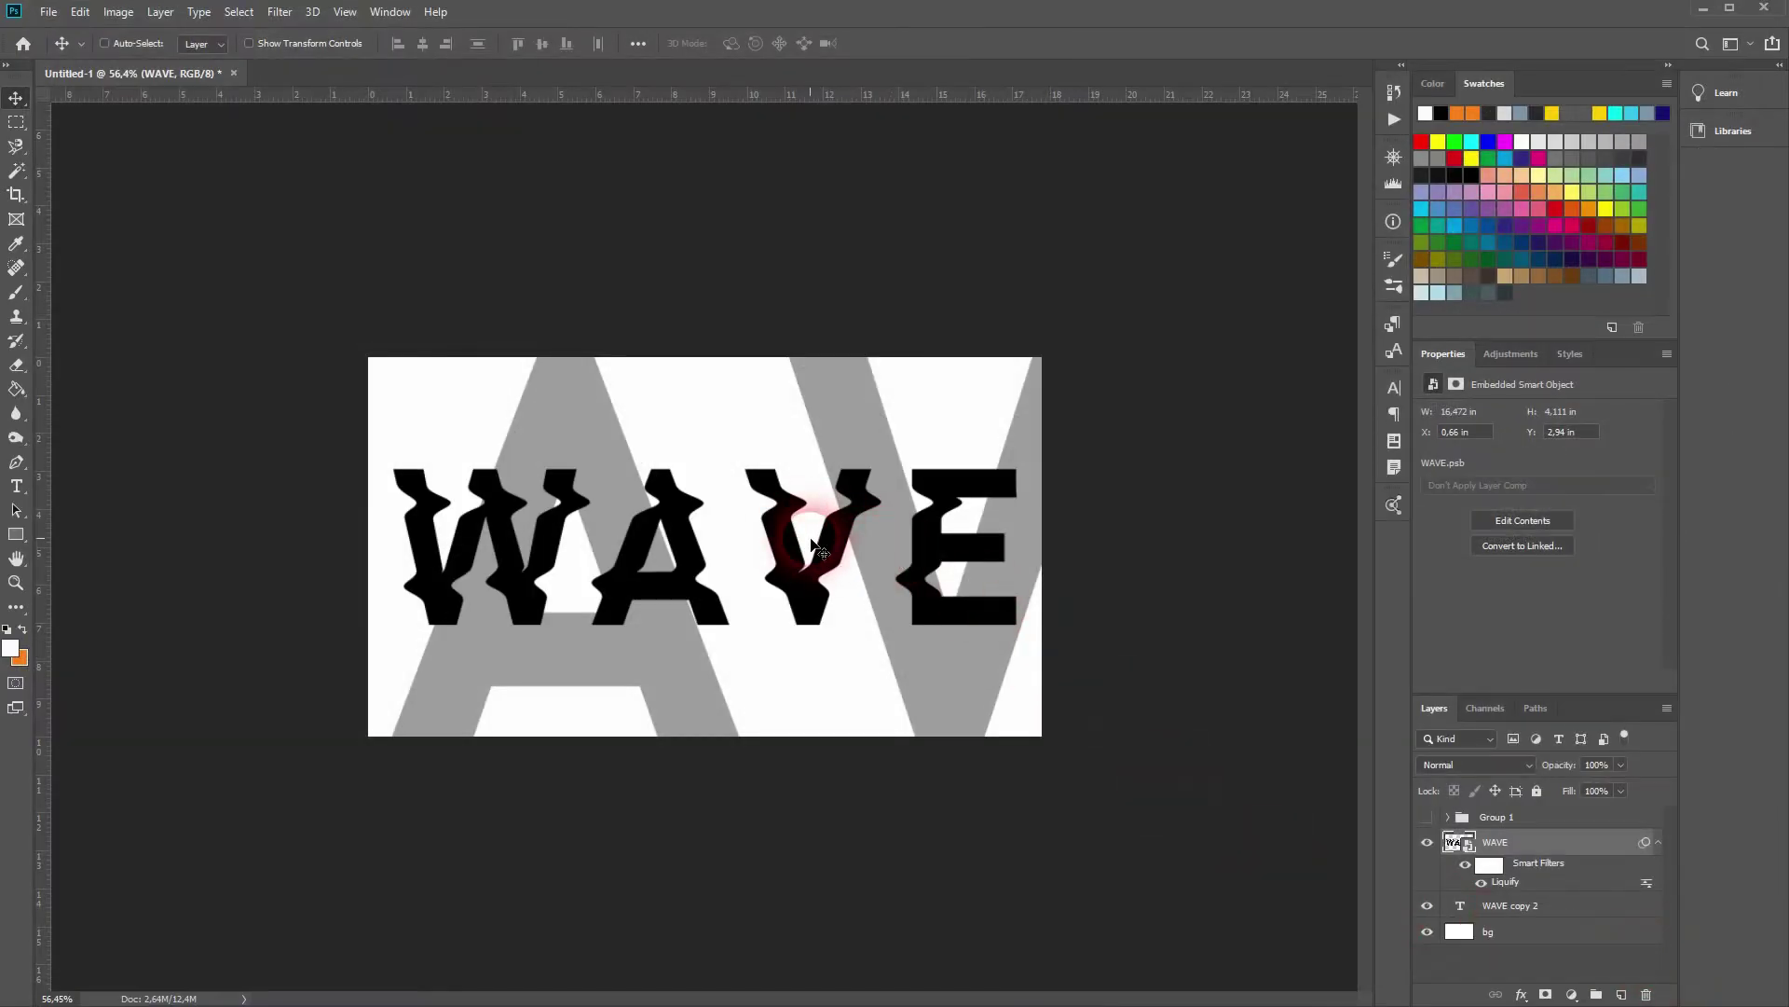
# - Reopen the Liquify smart filter, undo the existing distortion, reduce the brush size to 35 and lower the pressure
pyautogui.doubleClick(1503, 883)
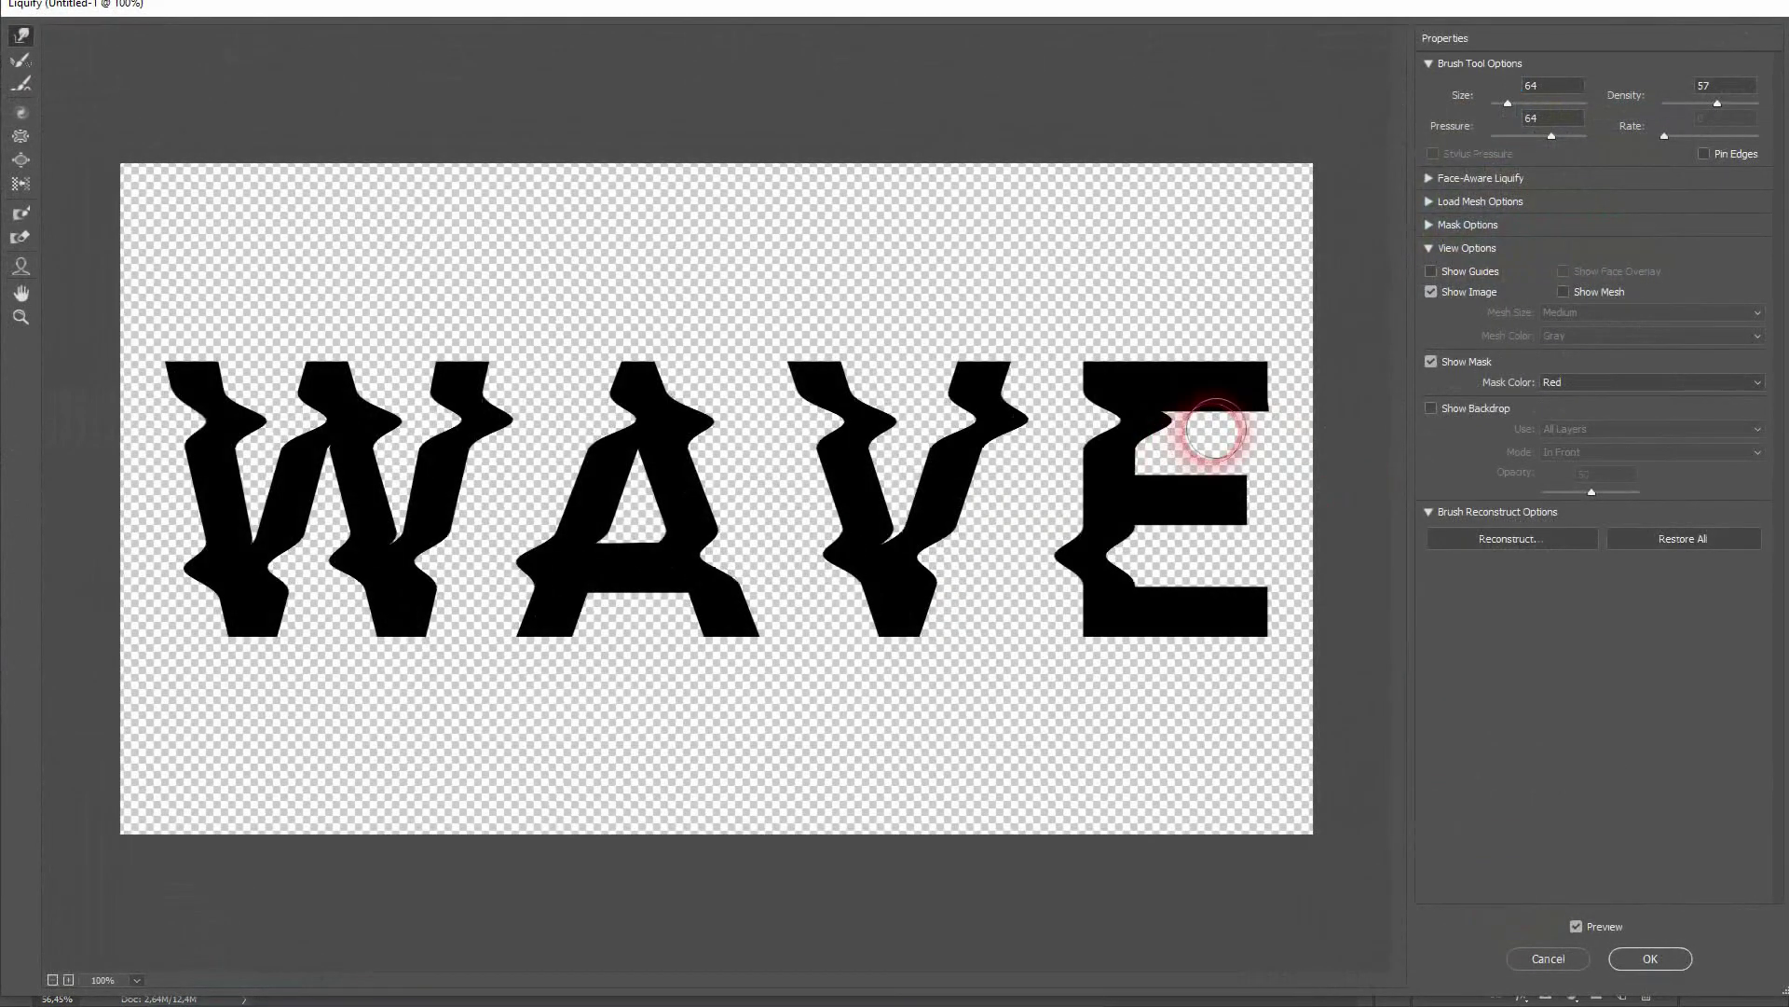
pyautogui.hotkey('ctrl', 'z')
pyautogui.moveTo(1508, 103); pyautogui.dragTo(1505, 104)
pyautogui.moveTo(1552, 136); pyautogui.dragTo(1537, 136)
# - Try warp strokes rightward across the upper letters and leftward across the lower letters, then undo both
pyautogui.moveTo(140, 424); pyautogui.dragTo(1296, 410)
pyautogui.moveTo(1286, 559); pyautogui.dragTo(135, 573)
pyautogui.hotkey('ctrl', 'z')
pyautogui.hotkey('ctrl', 'z')
# - Set the brush pressure to 59 and warp the upper part of the letters rightward and the lower part leftward
pyautogui.moveTo(1538, 136); pyautogui.dragTo(1547, 137)
pyautogui.moveTo(140, 424); pyautogui.dragTo(1300, 403)
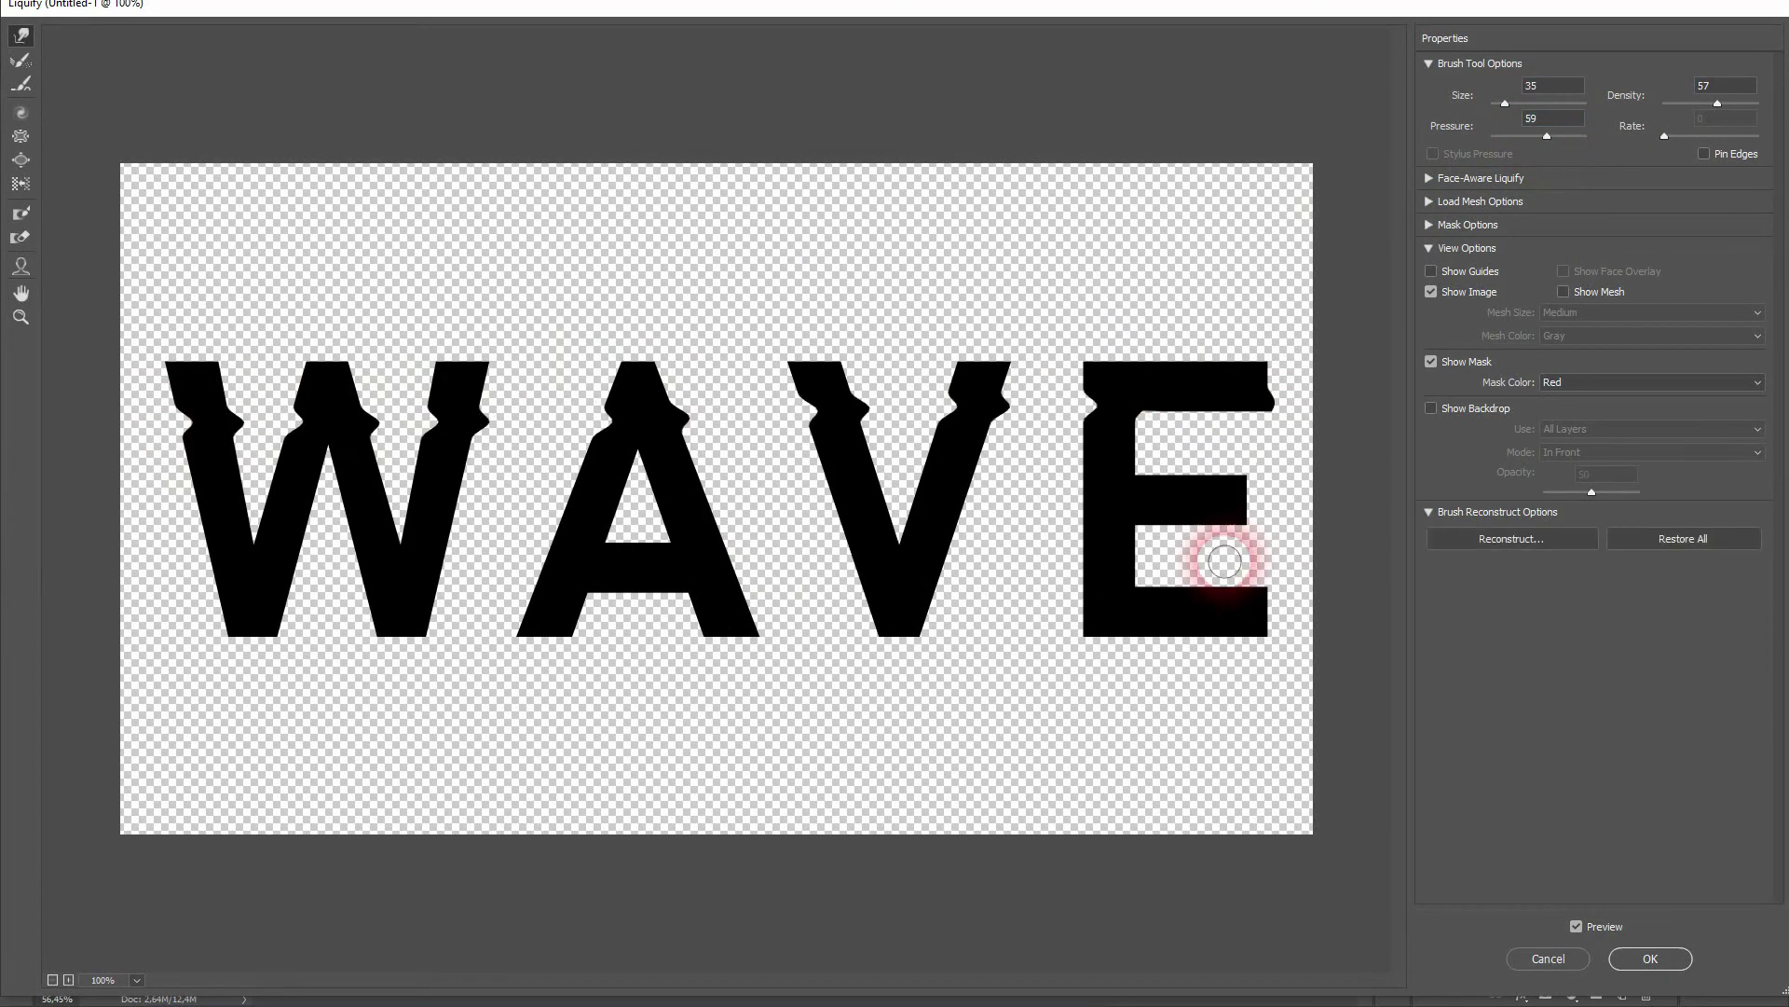
pyautogui.moveTo(1263, 556); pyautogui.dragTo(124, 578)
# - Raise the brush density to 73, repeat the warp strokes along both bands of the letters, and apply the filter
pyautogui.moveTo(1717, 103); pyautogui.dragTo(1733, 104)
pyautogui.moveTo(167, 417); pyautogui.dragTo(1305, 403)
pyautogui.moveTo(1249, 556)
pyautogui.mouseDown()
pyautogui.moveTo(450, 609)
pyautogui.moveTo(168, 578)
pyautogui.mouseUp()
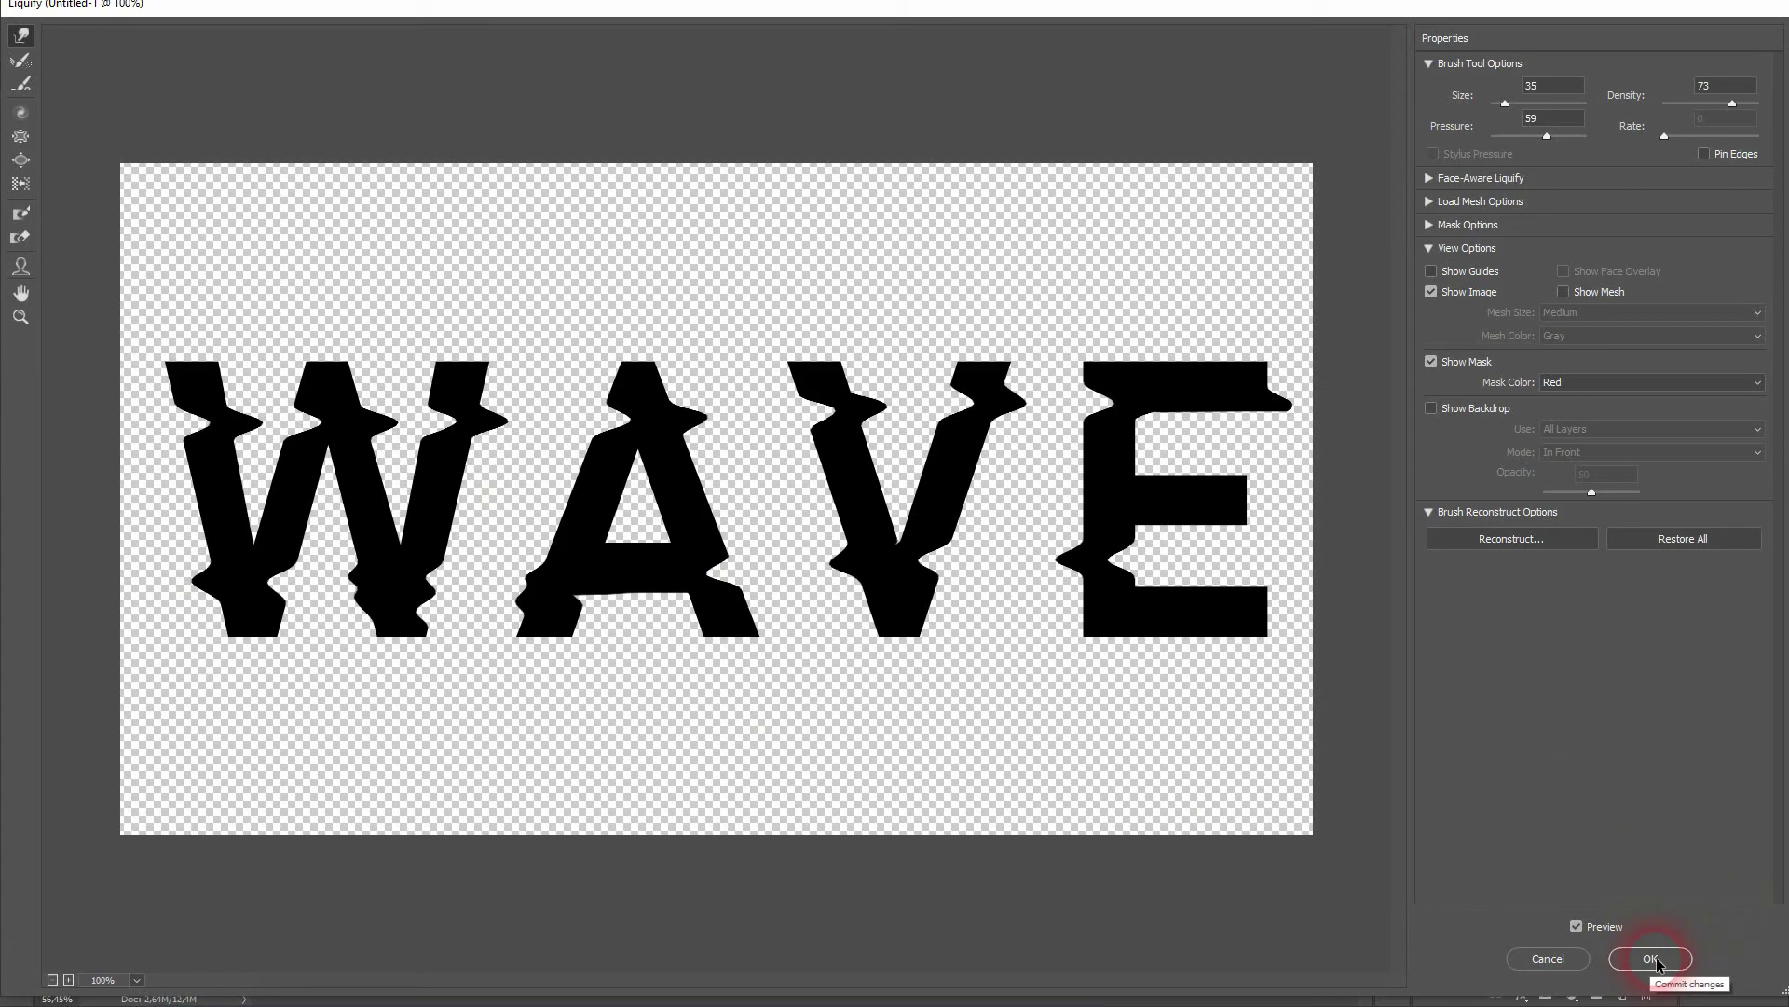
pyautogui.click(1652, 959)
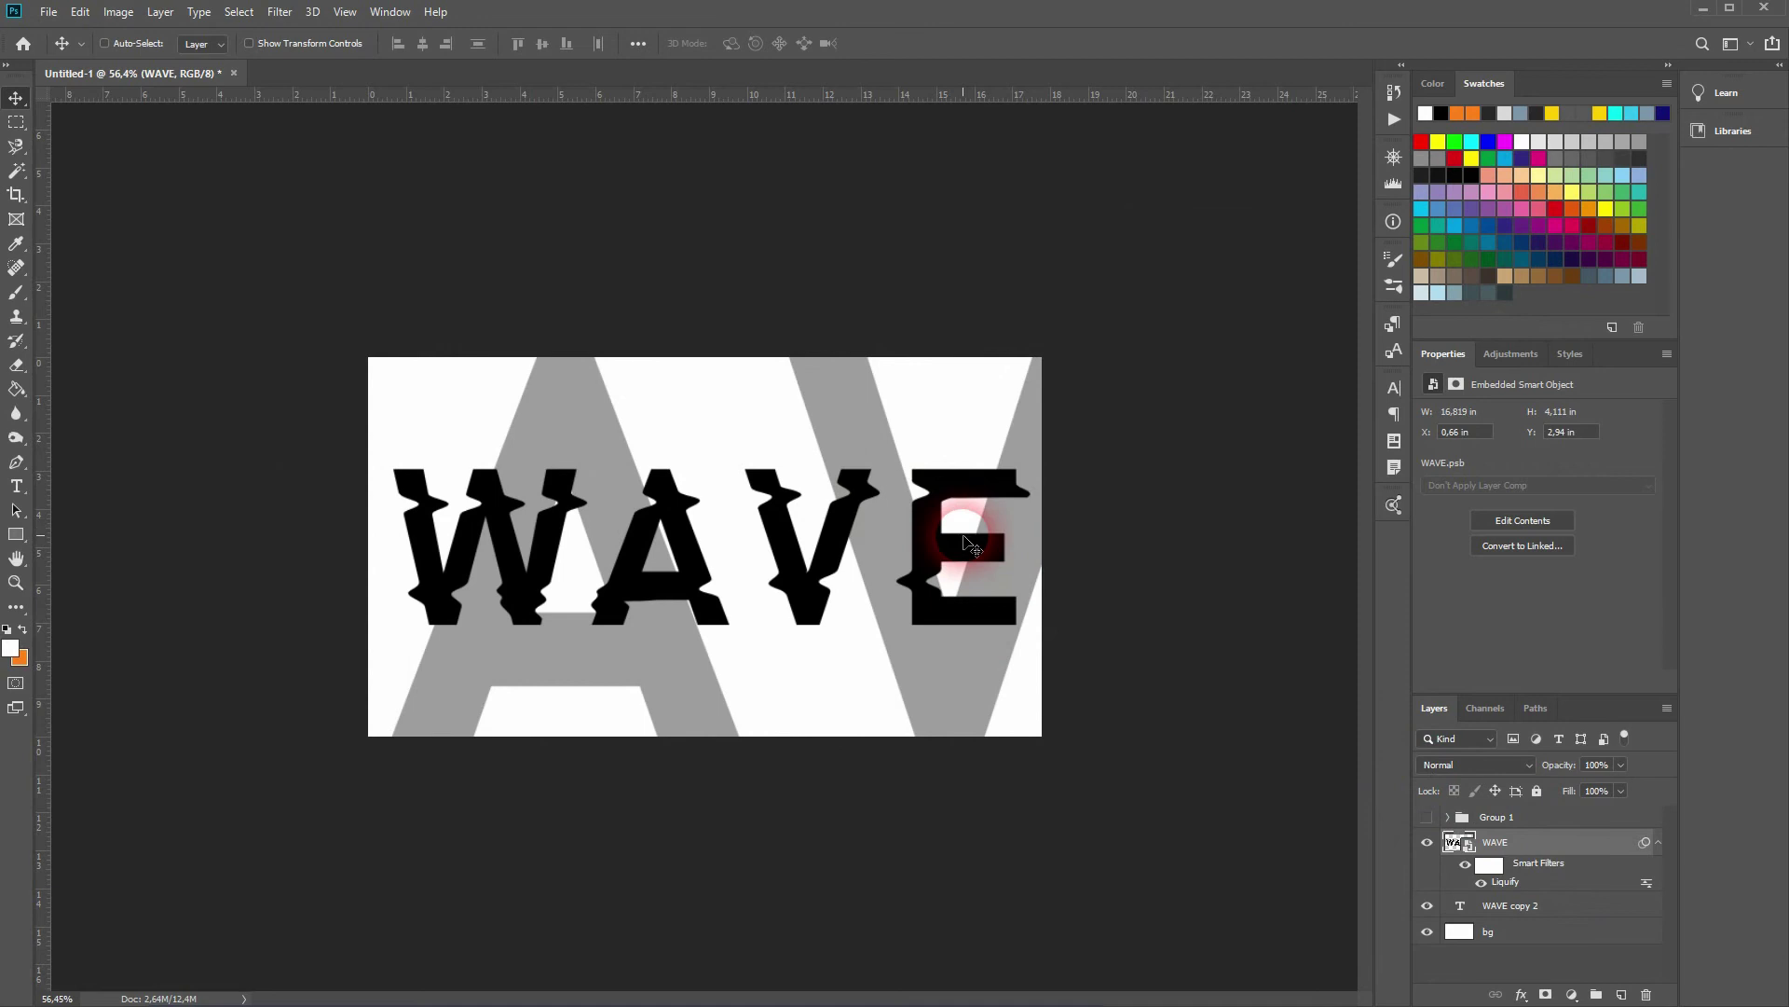
# - Add a Gradient Map adjustment layer above the WAVE layer and toggle its visibility to compare the effect
pyautogui.click(1574, 995)
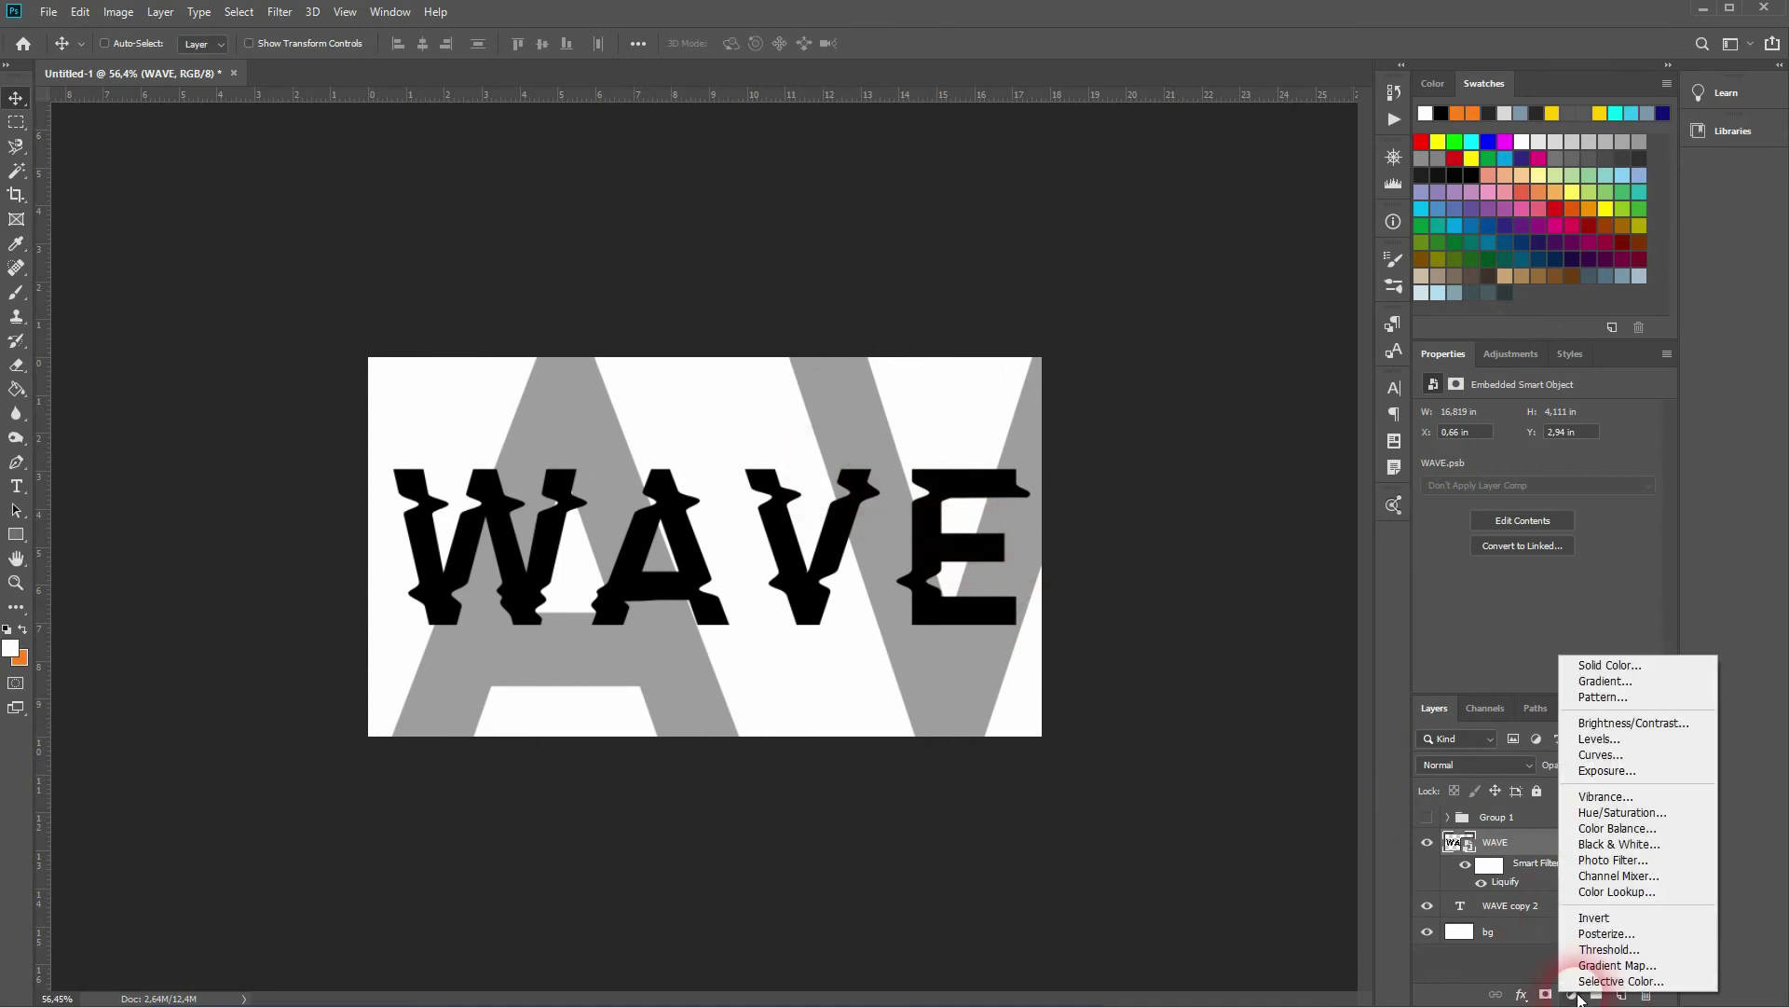
pyautogui.click(1622, 962)
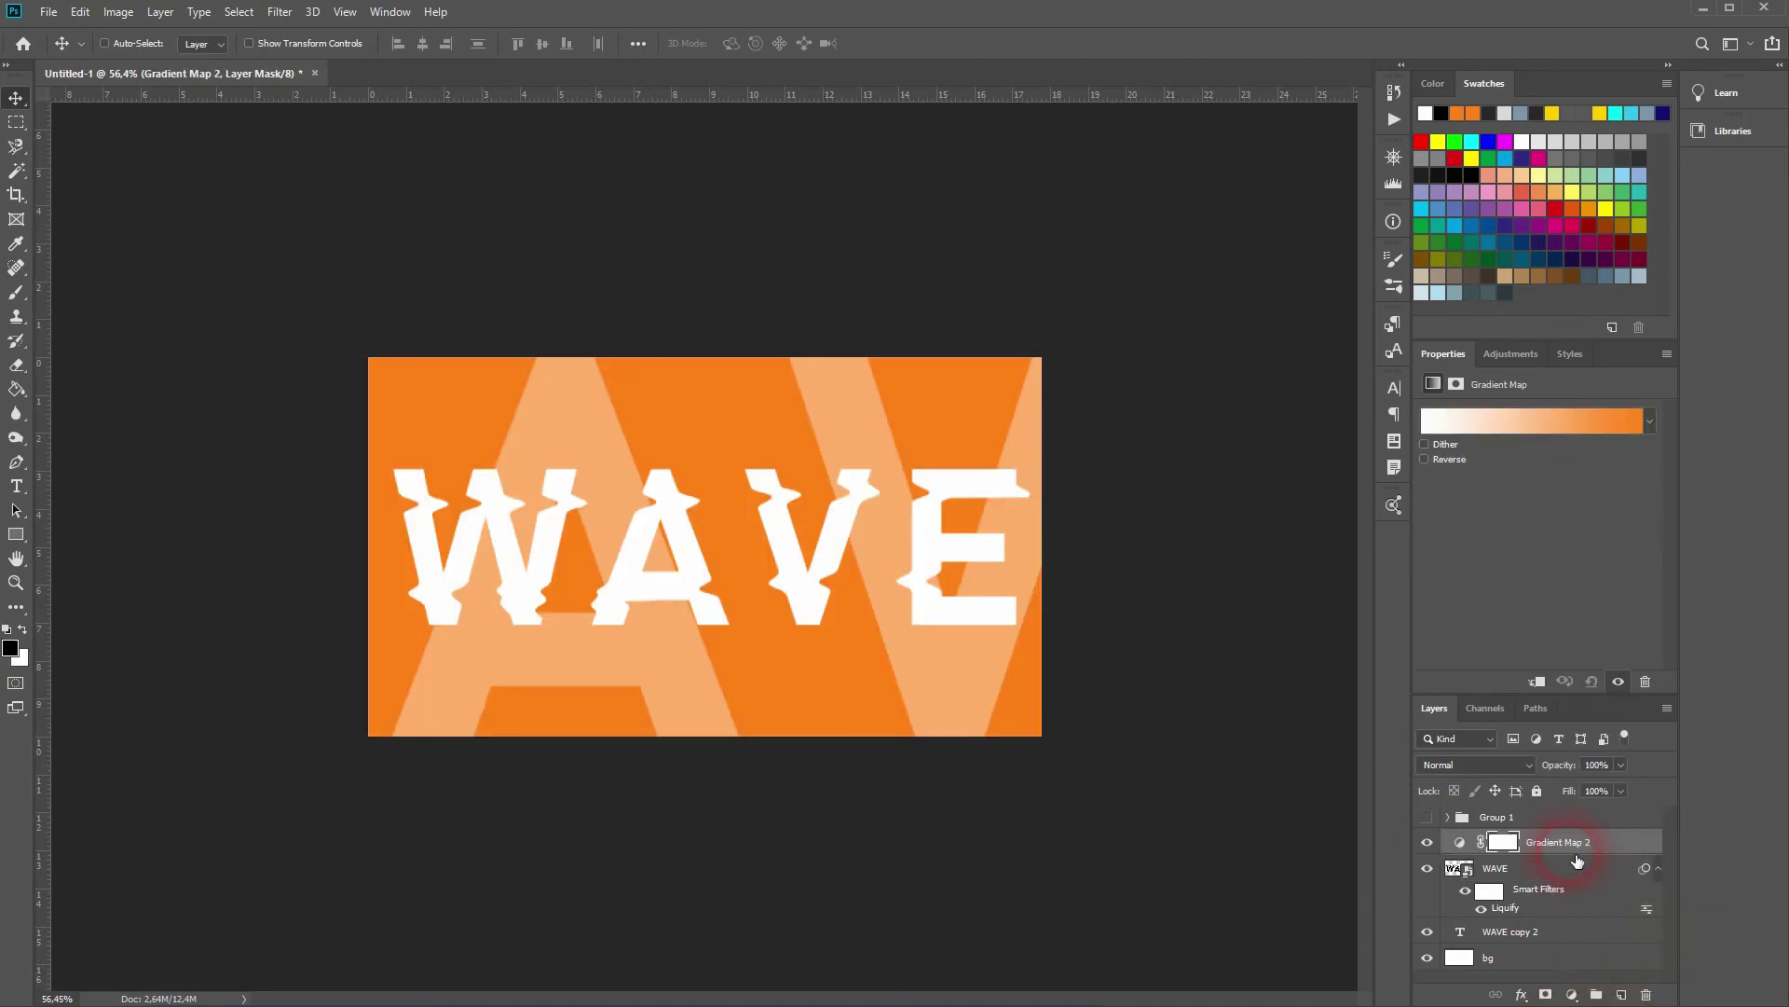
pyautogui.click(1429, 842)
pyautogui.click(1429, 843)
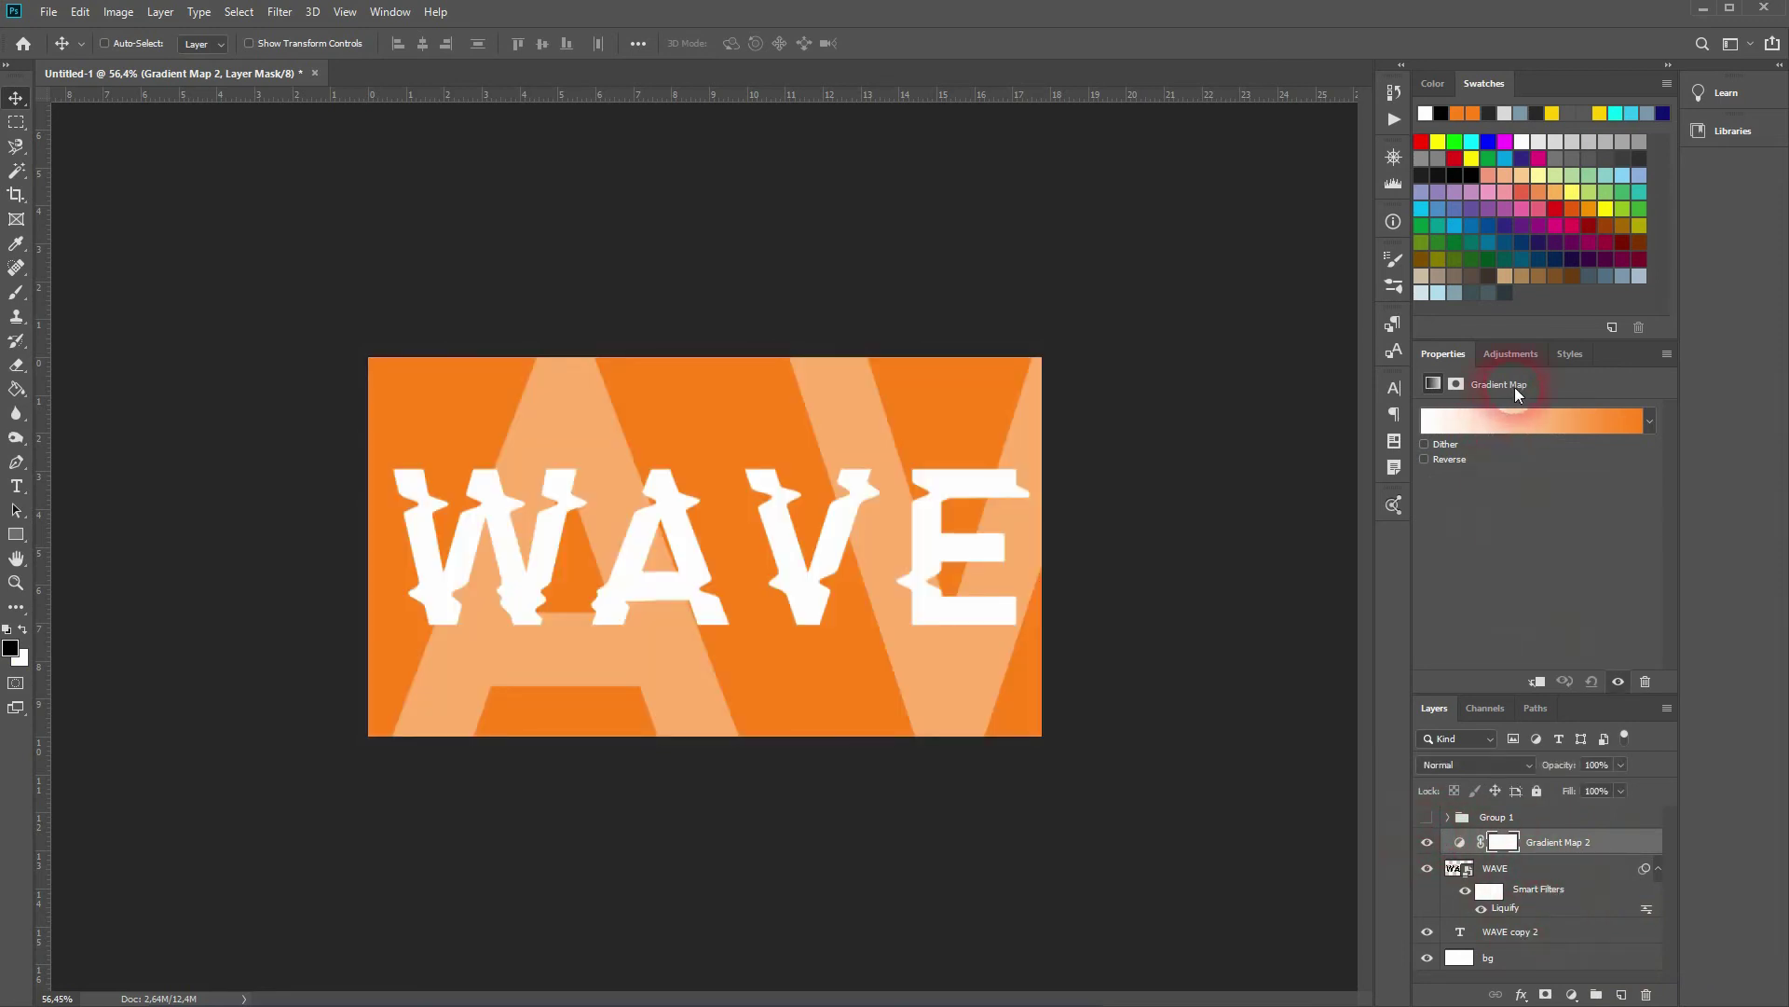
# - Open the gradient map's gradient for editing and try the Violet, Orange and Violet, Green, Orange presets
pyautogui.click(1540, 423)
pyautogui.moveTo(1521, 120); pyautogui.dragTo(1432, 138)
pyautogui.click(1376, 197)
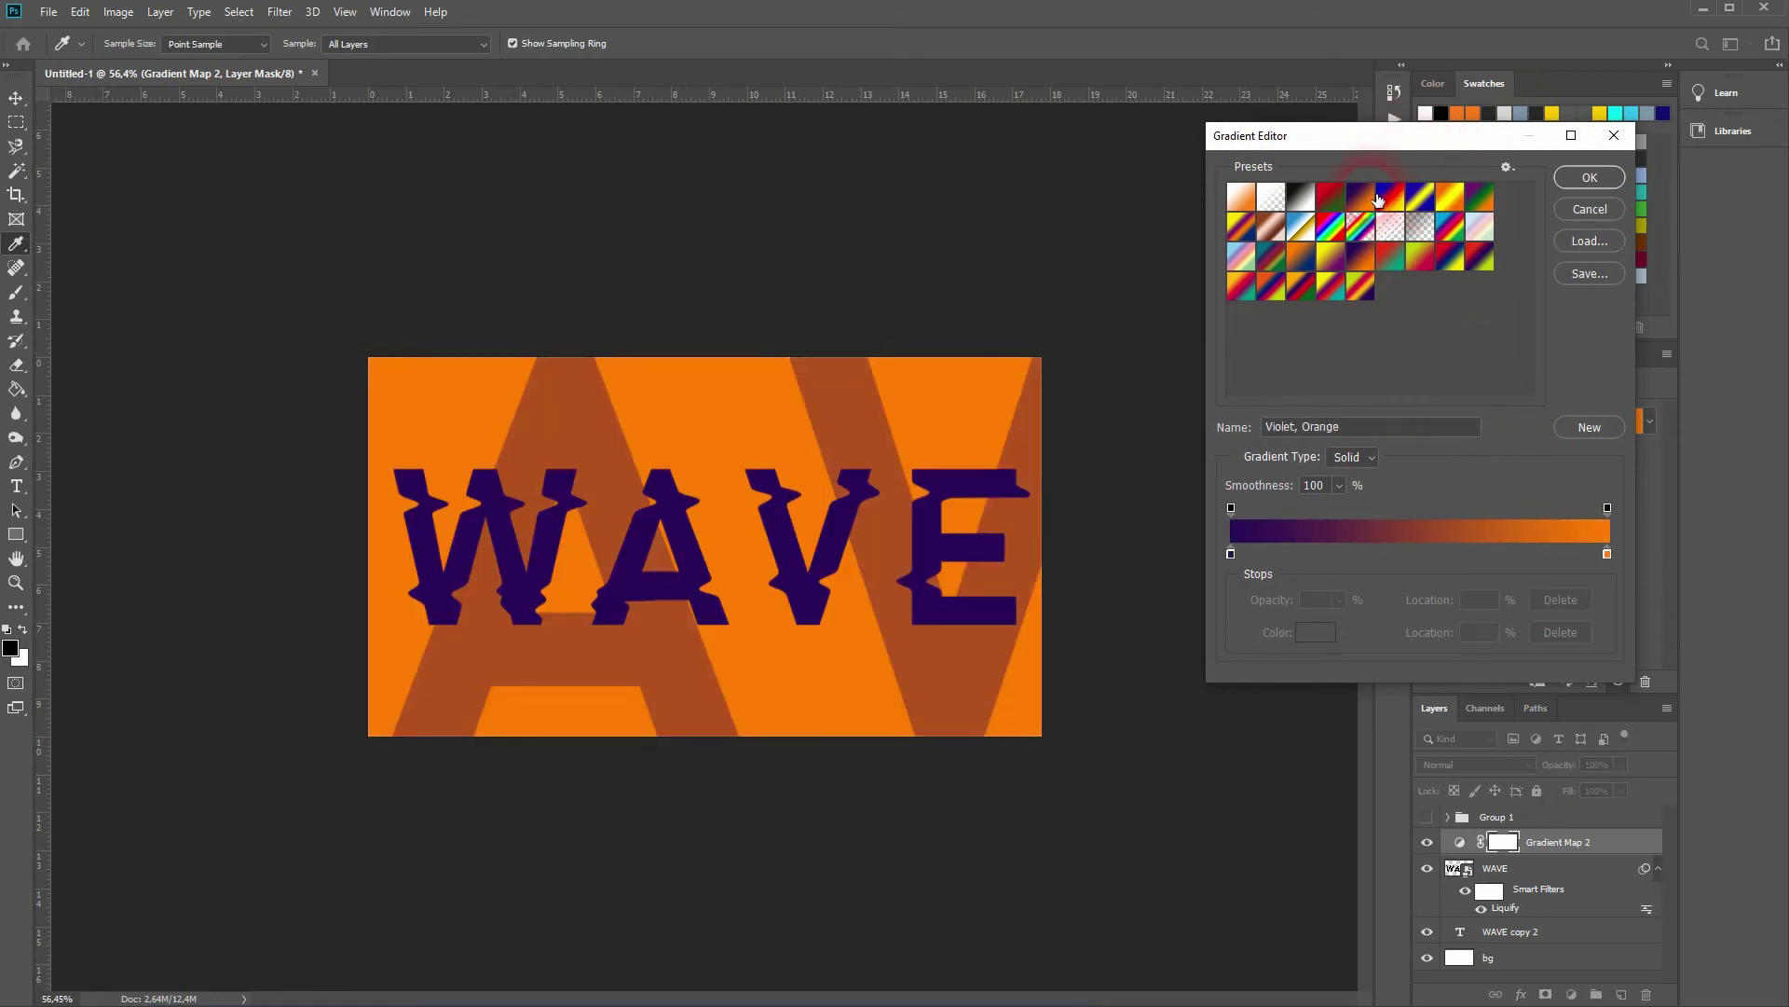
pyautogui.click(1480, 201)
# - Reset the gradient presets to the default set, replacing the current ones
pyautogui.click(1507, 167)
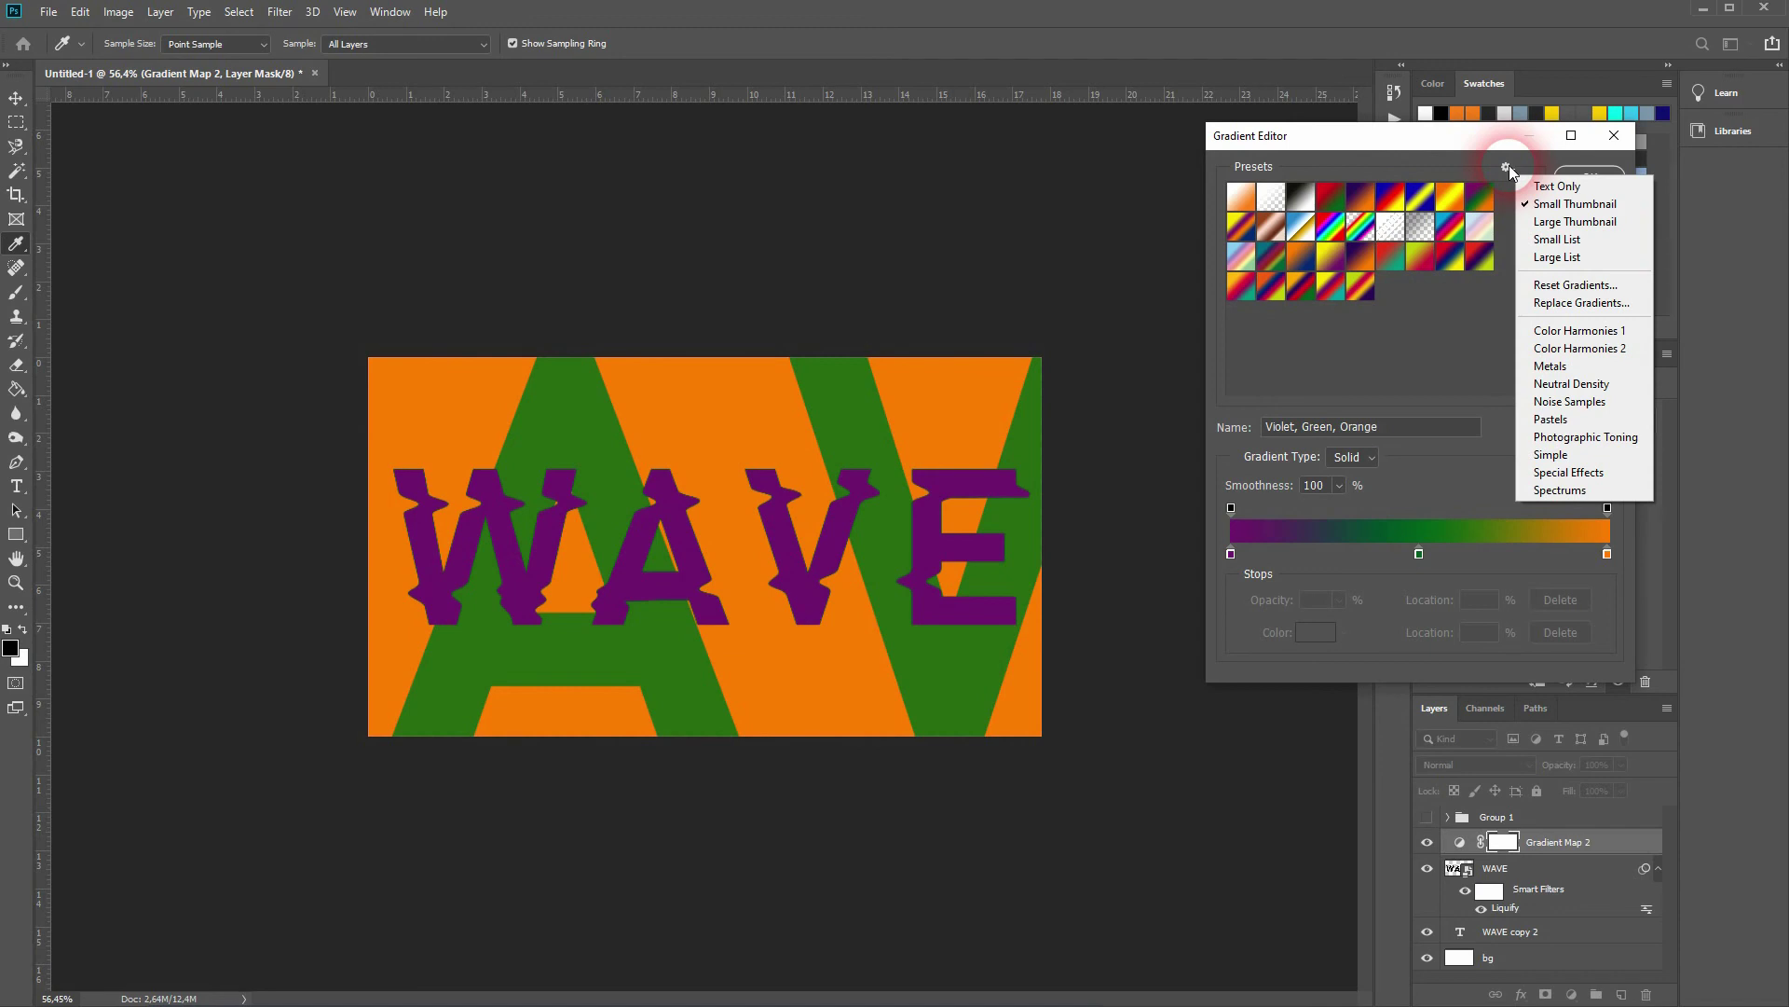
pyautogui.click(1575, 283)
pyautogui.click(826, 382)
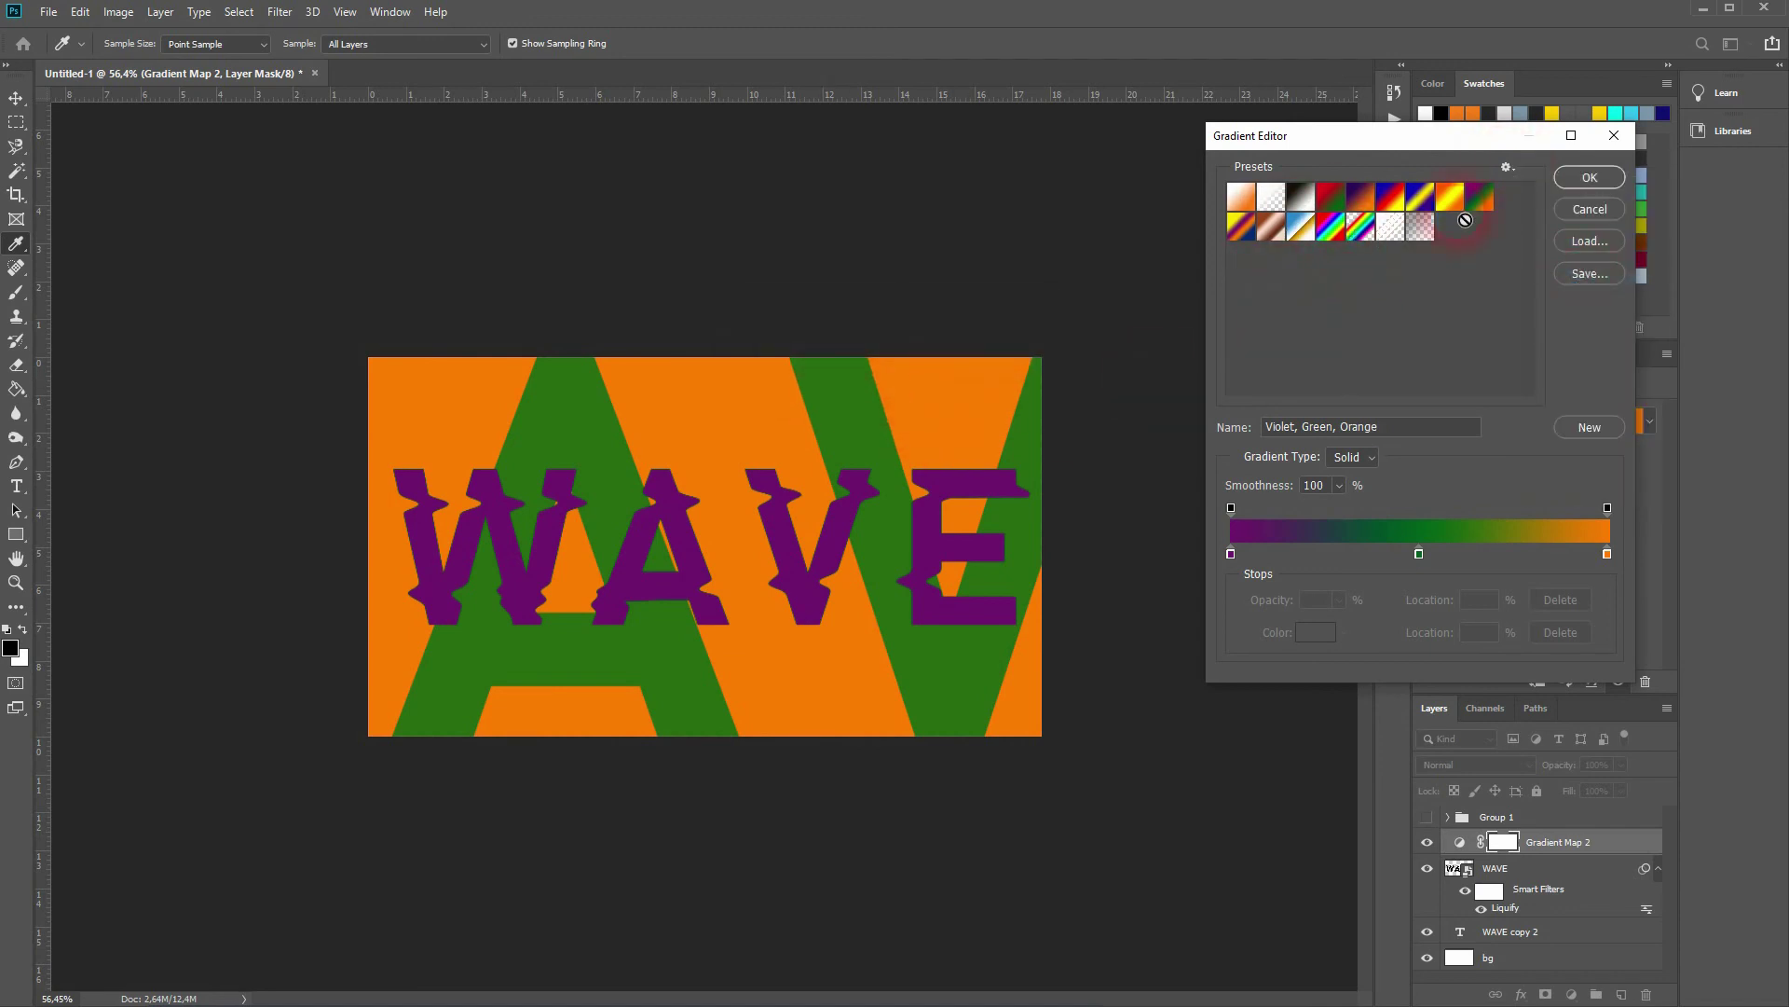
# - Append the Neutral Density and Pastels gradient sets to the preset list
pyautogui.click(1508, 167)
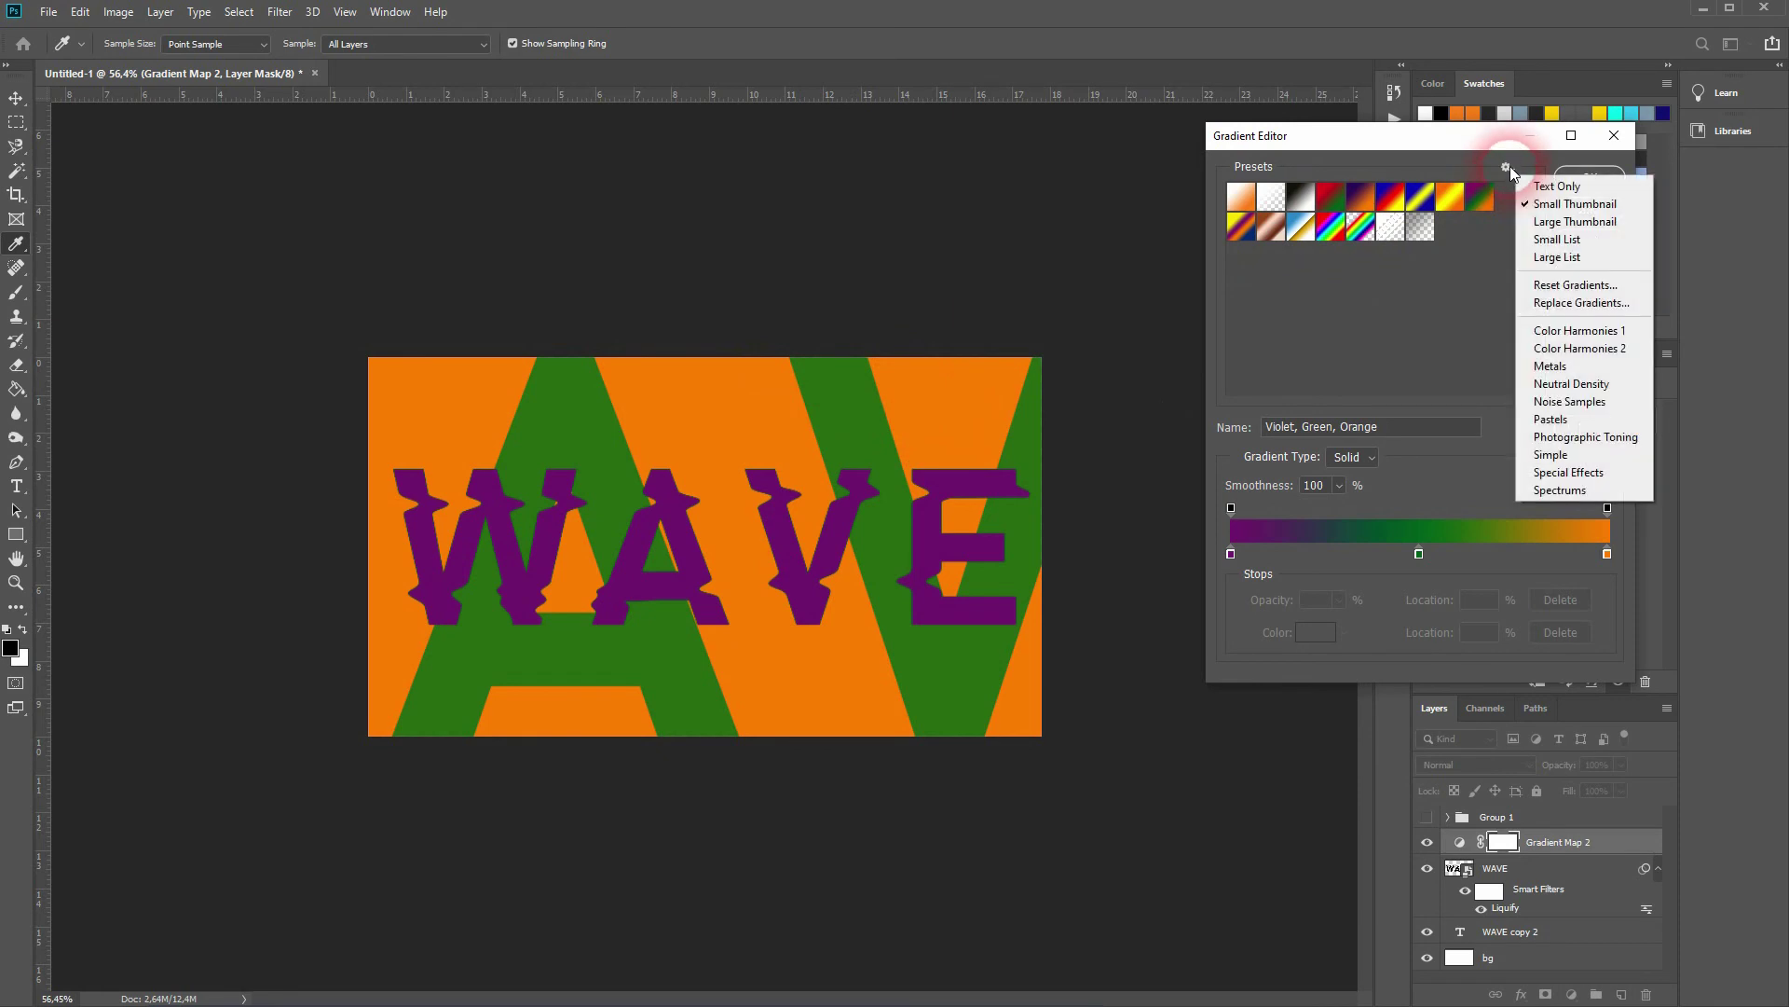
pyautogui.click(1605, 385)
pyautogui.click(982, 378)
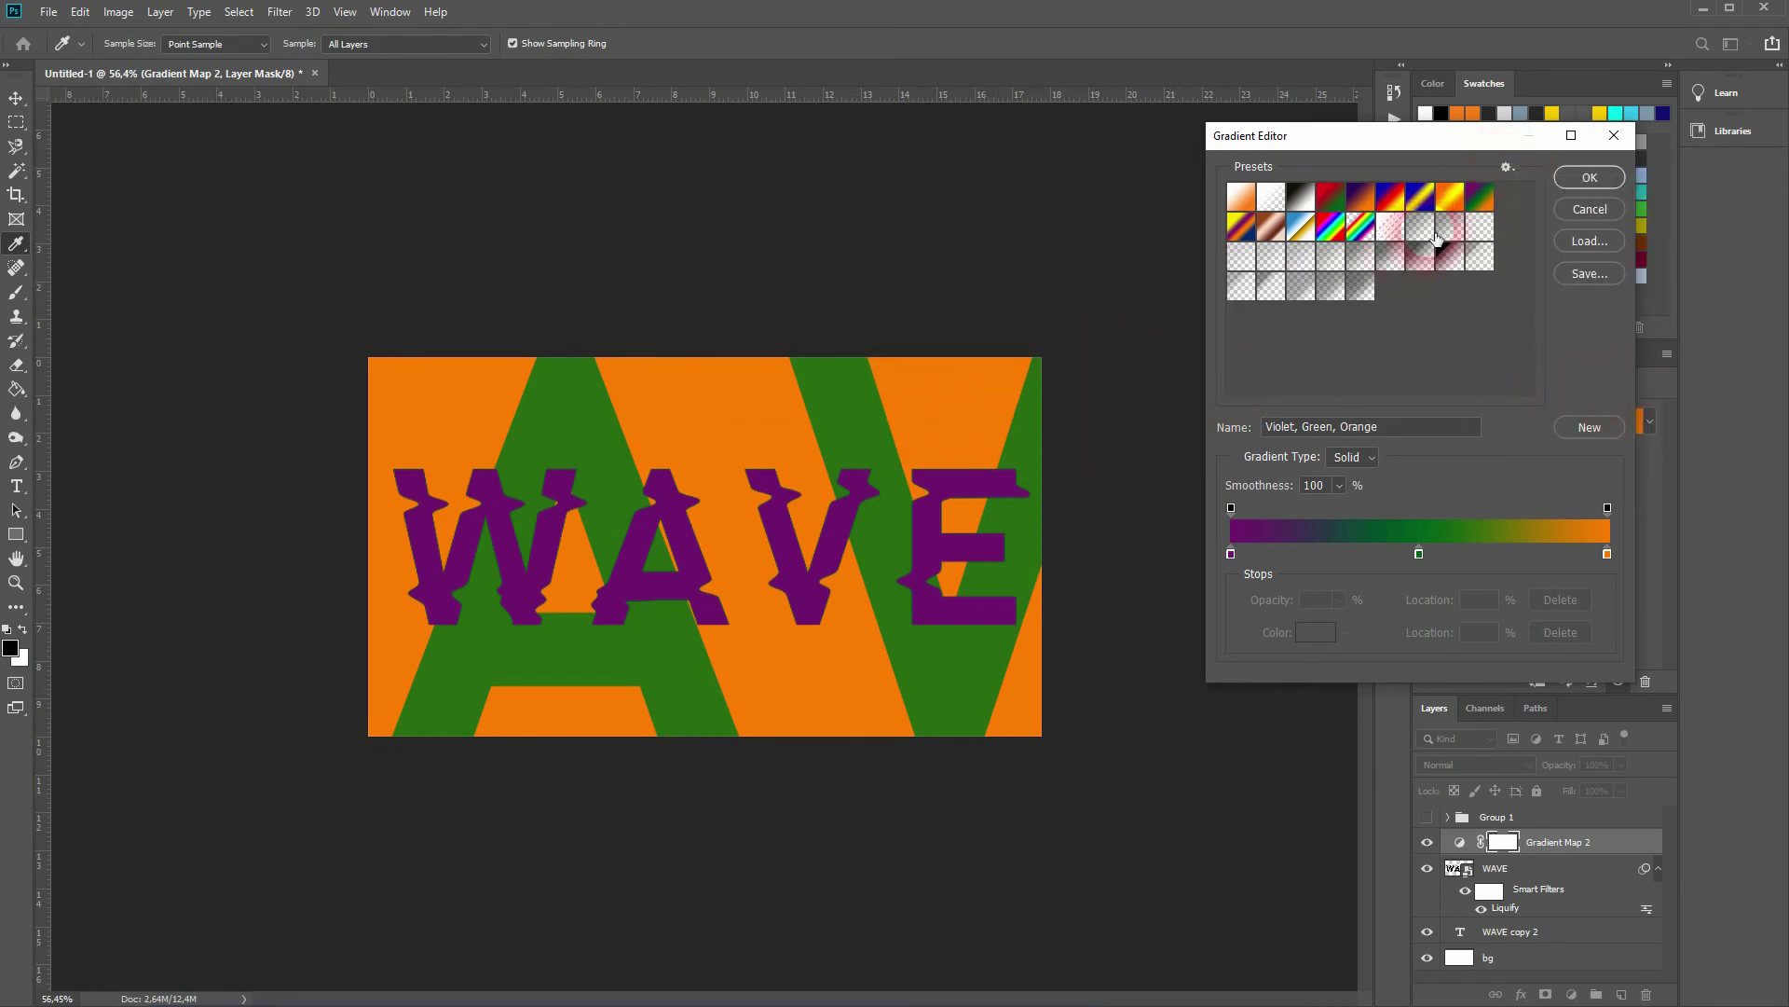
pyautogui.click(1507, 167)
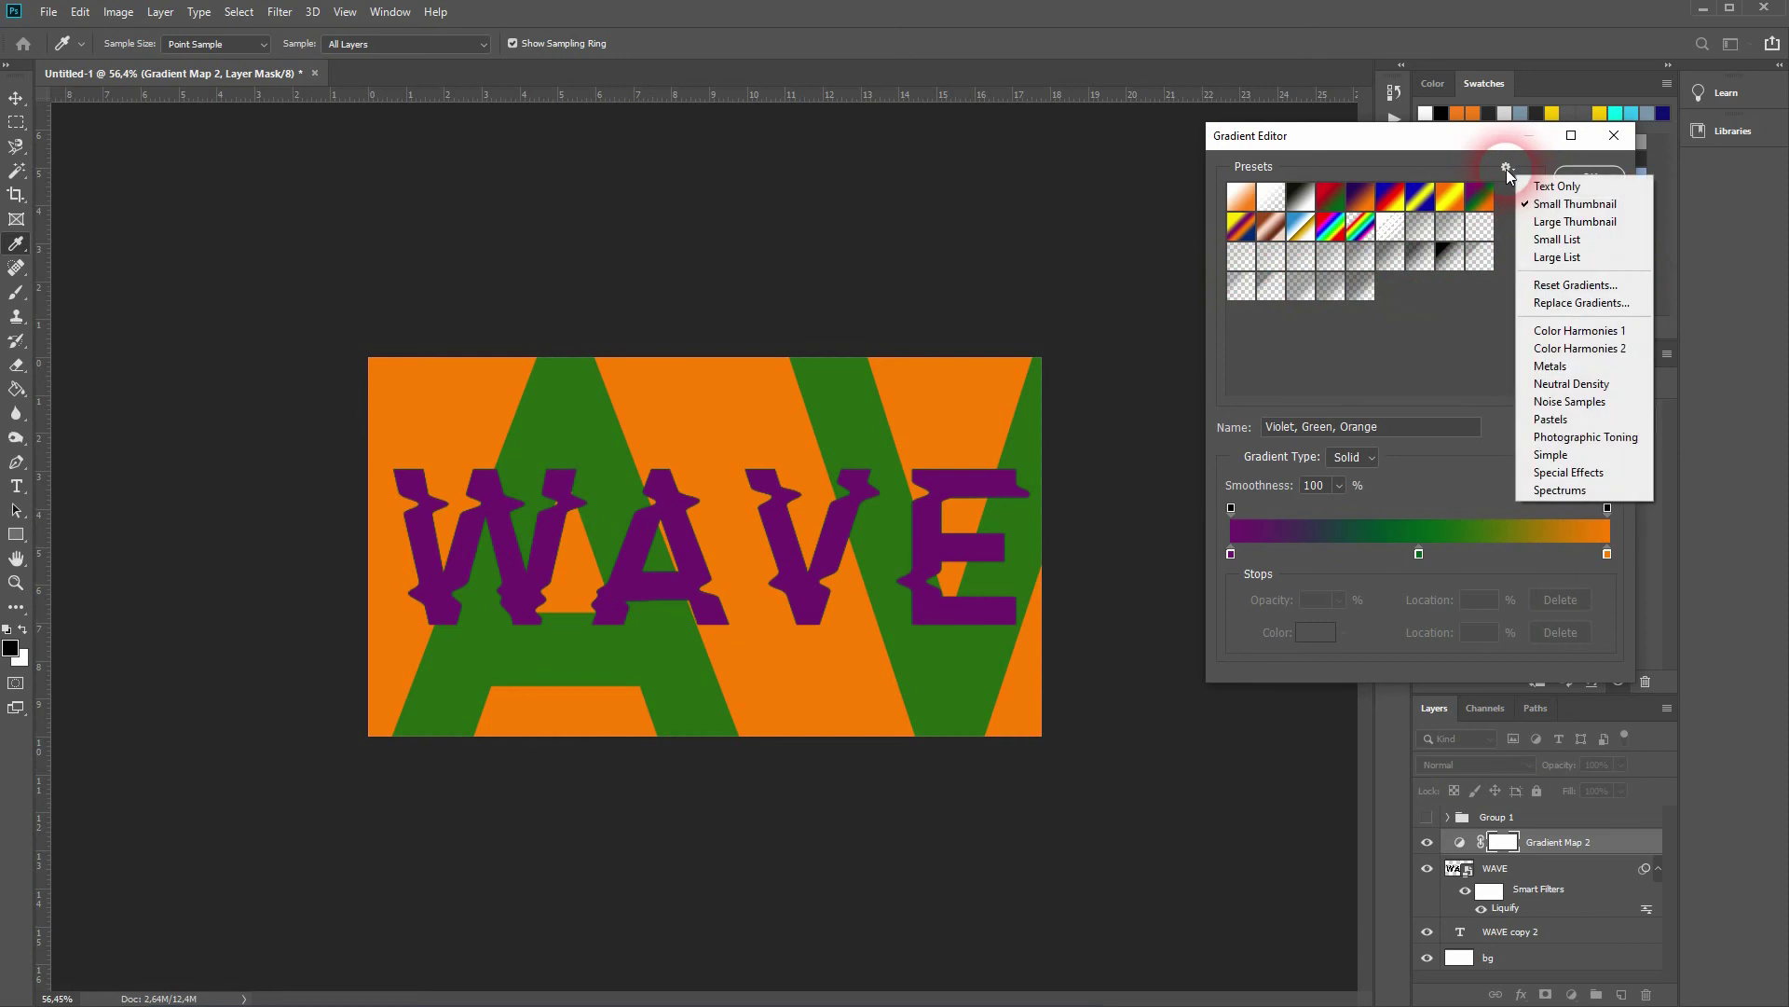
pyautogui.click(1584, 420)
pyautogui.click(997, 383)
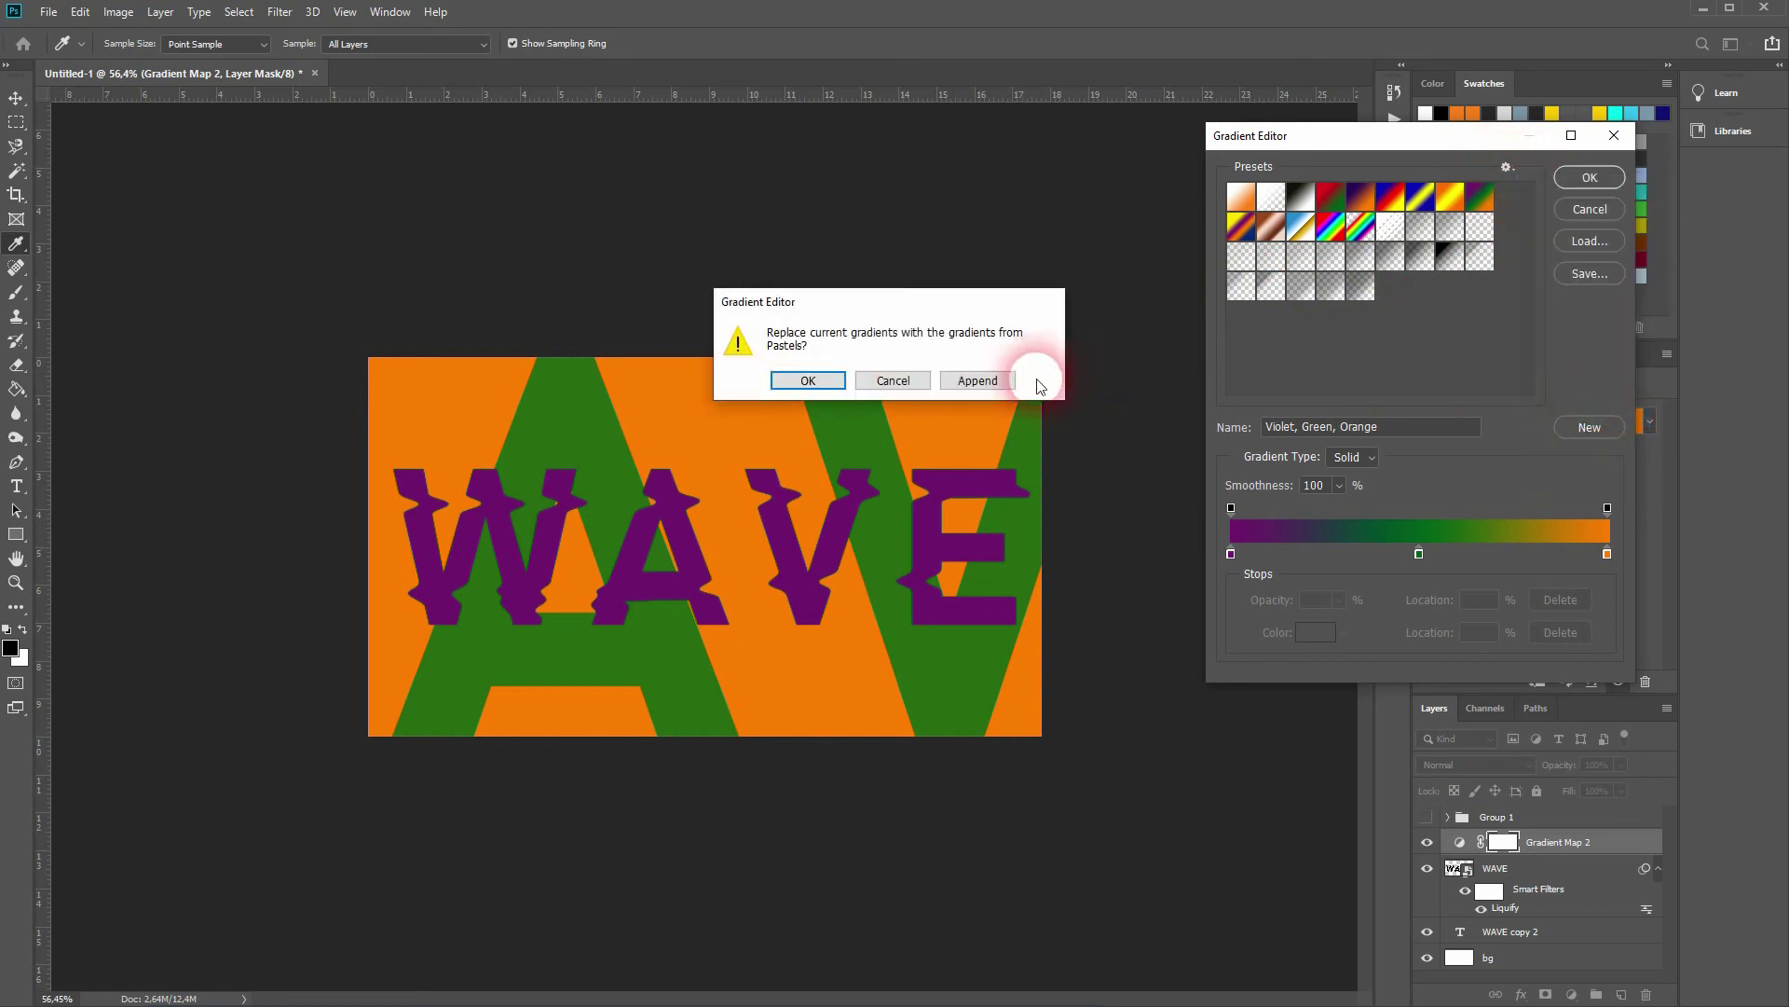
# - Try the Blue, Yellow, Pink pastel preset, then apply Yellow, Green, Blue to the gradient map
pyautogui.click(1389, 286)
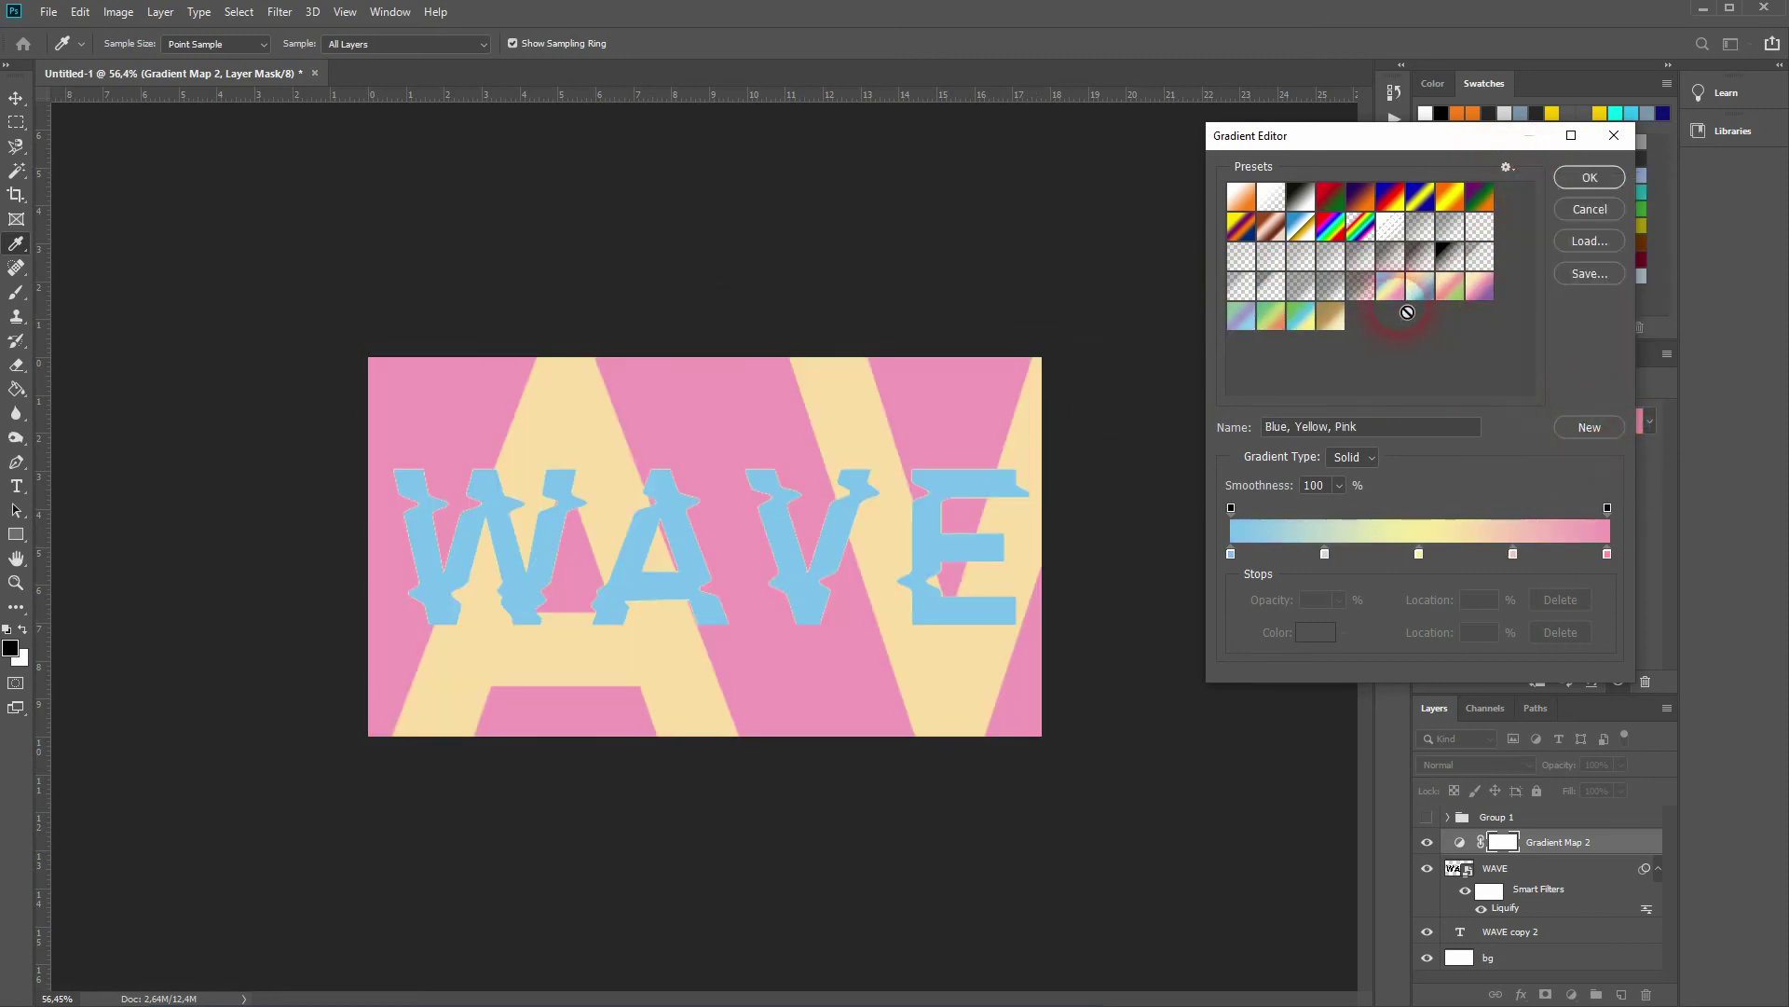
pyautogui.click(1423, 298)
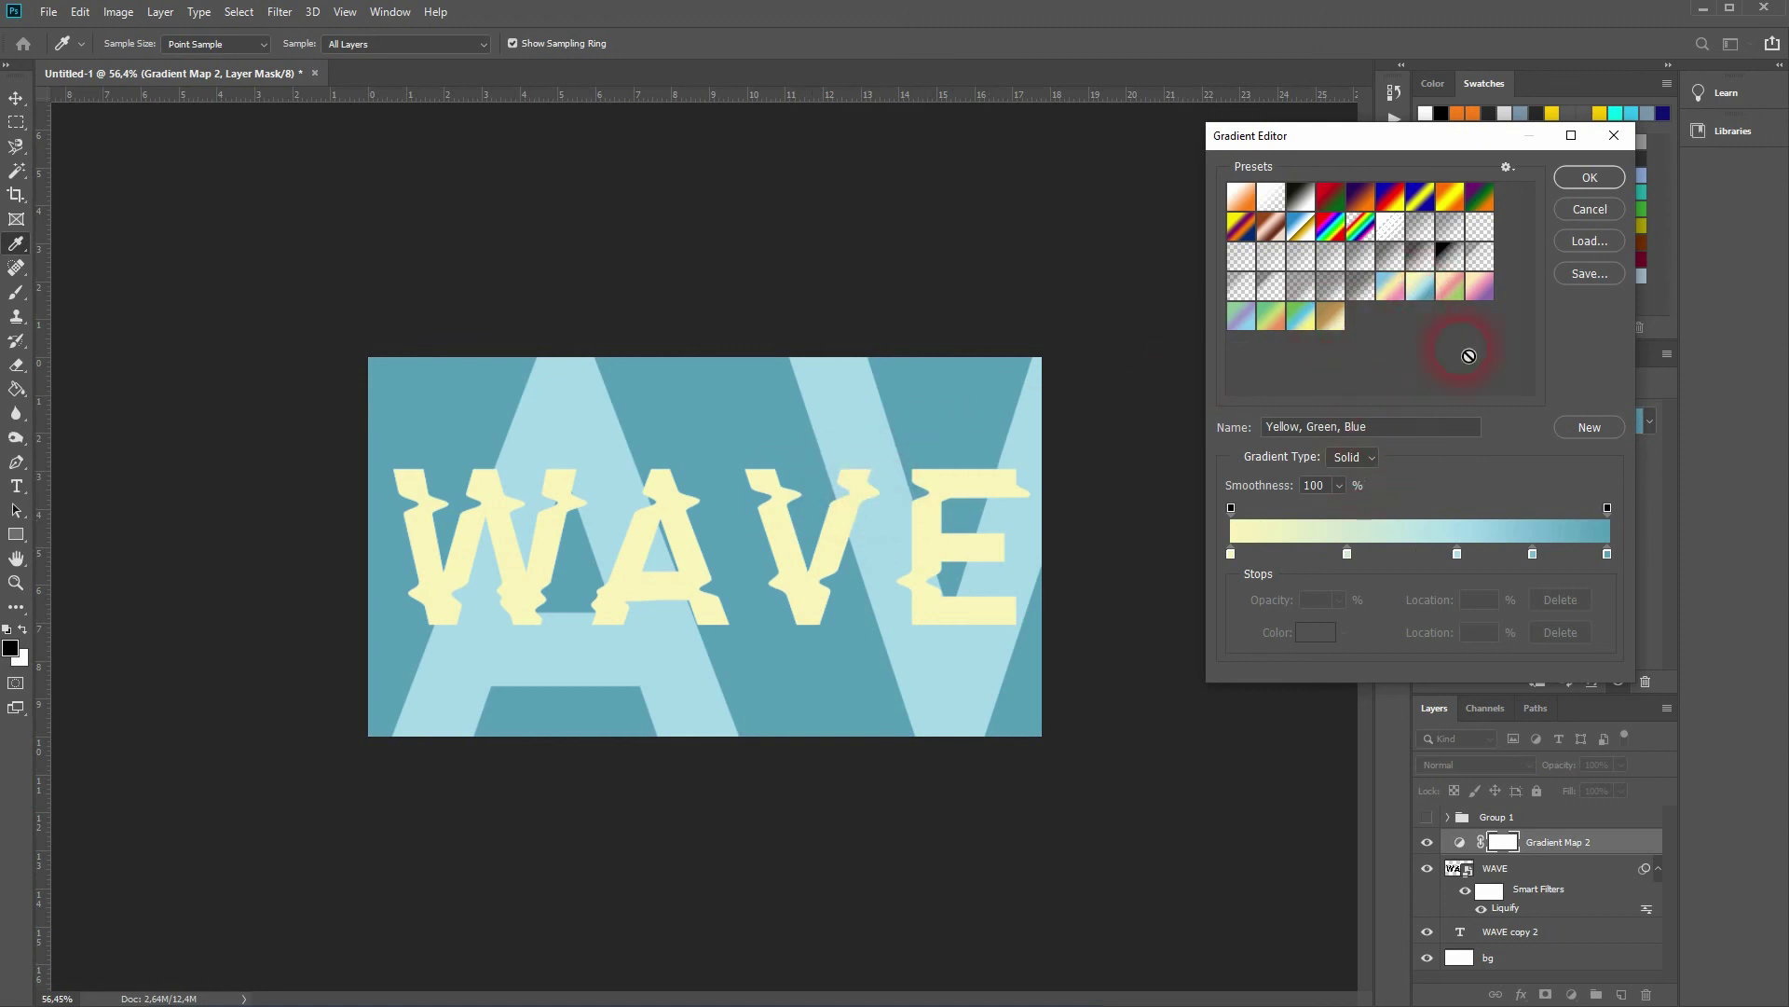
pyautogui.click(1608, 175)
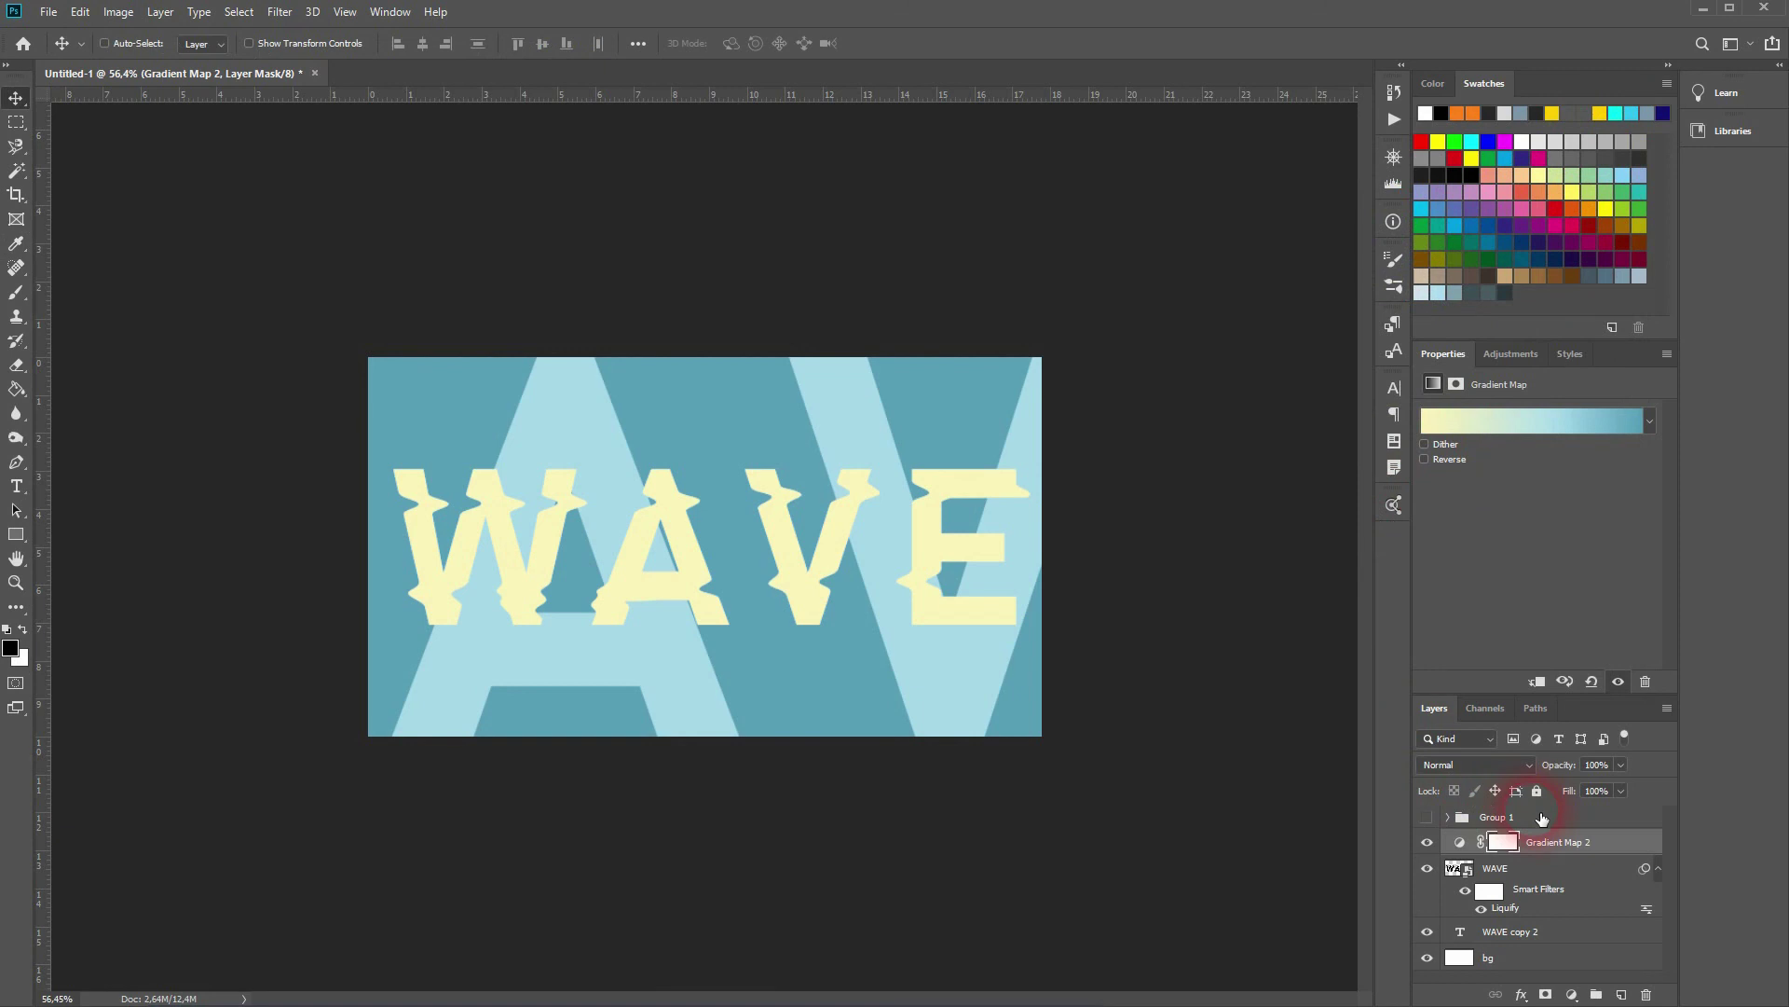